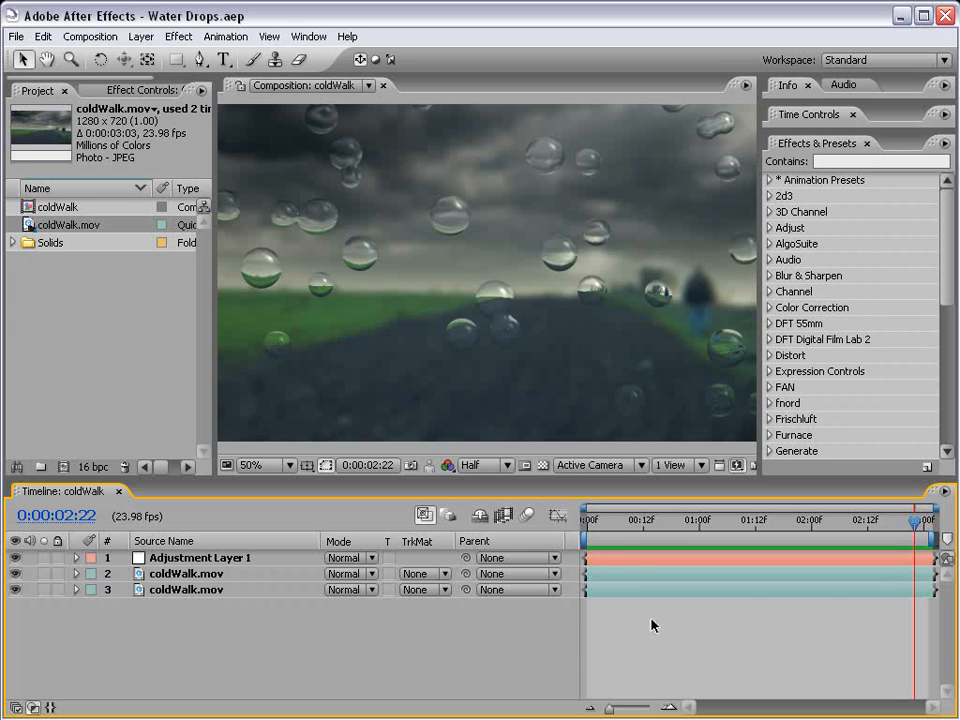
Preview the finished water drops in the coldWalk composition by moving back and forth through its timeline.
key(KP_0)
drag(688, 520, 887, 522)
drag(731, 535, 640, 527)
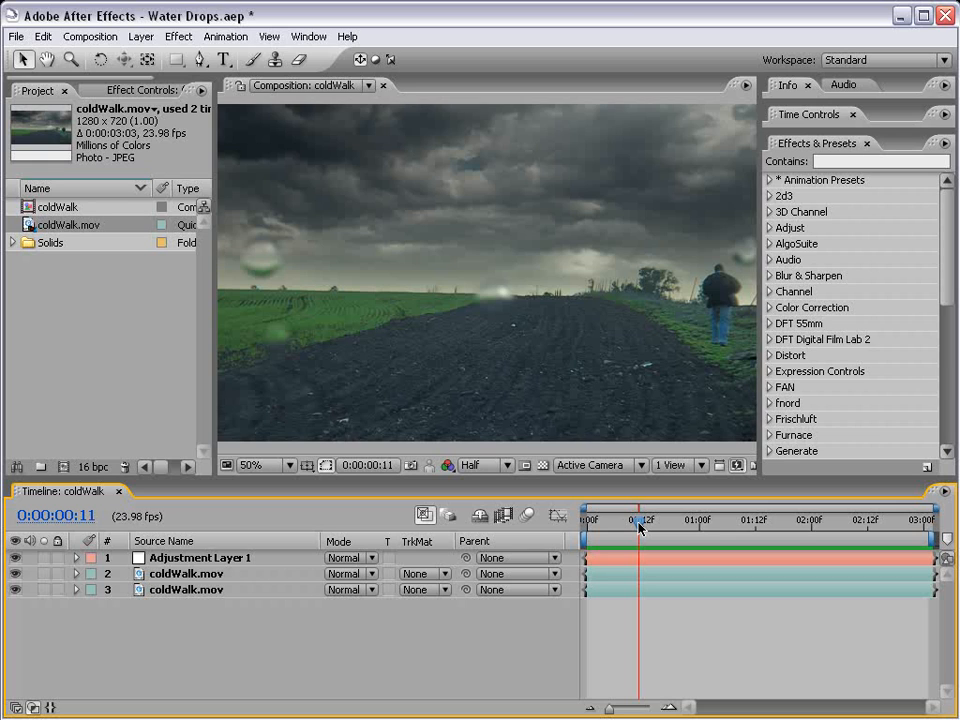
drag(640, 527, 622, 536)
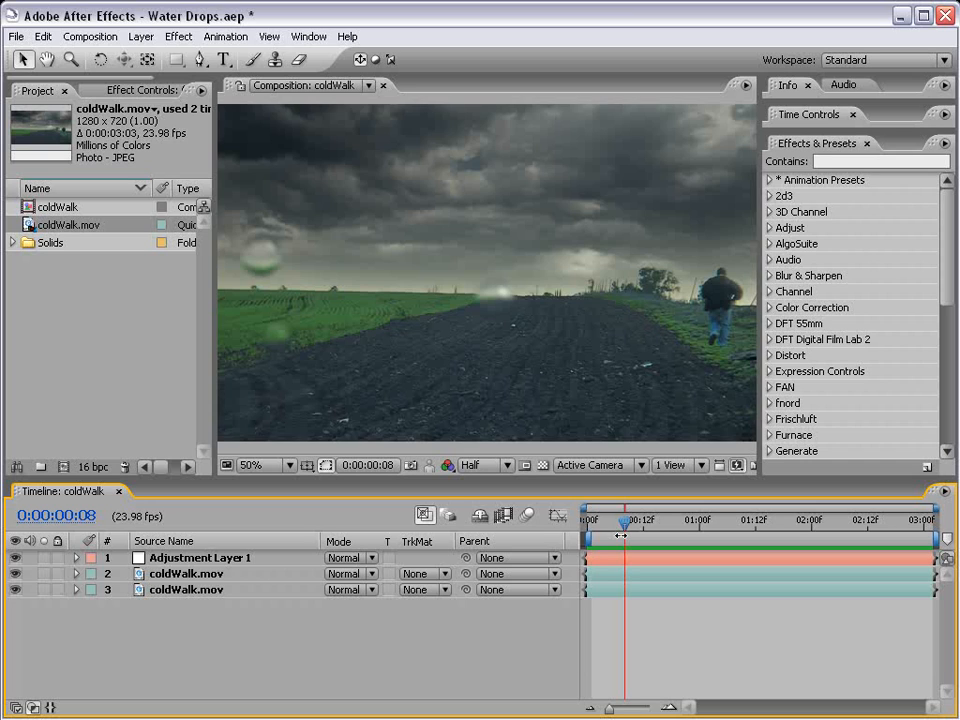
drag(624, 522, 861, 531)
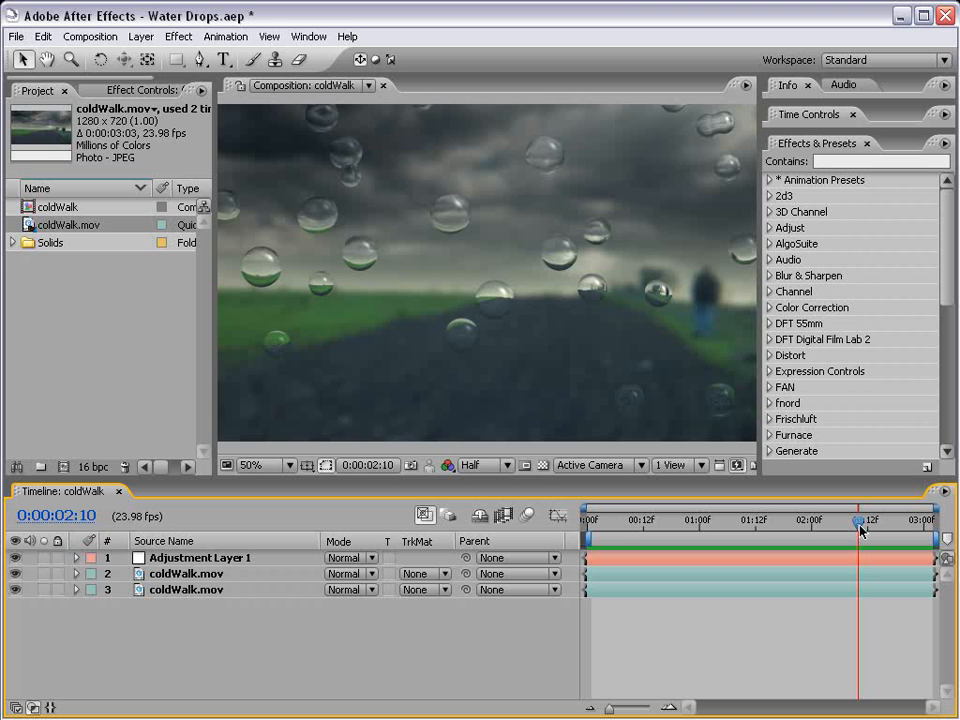
drag(861, 531, 661, 543)
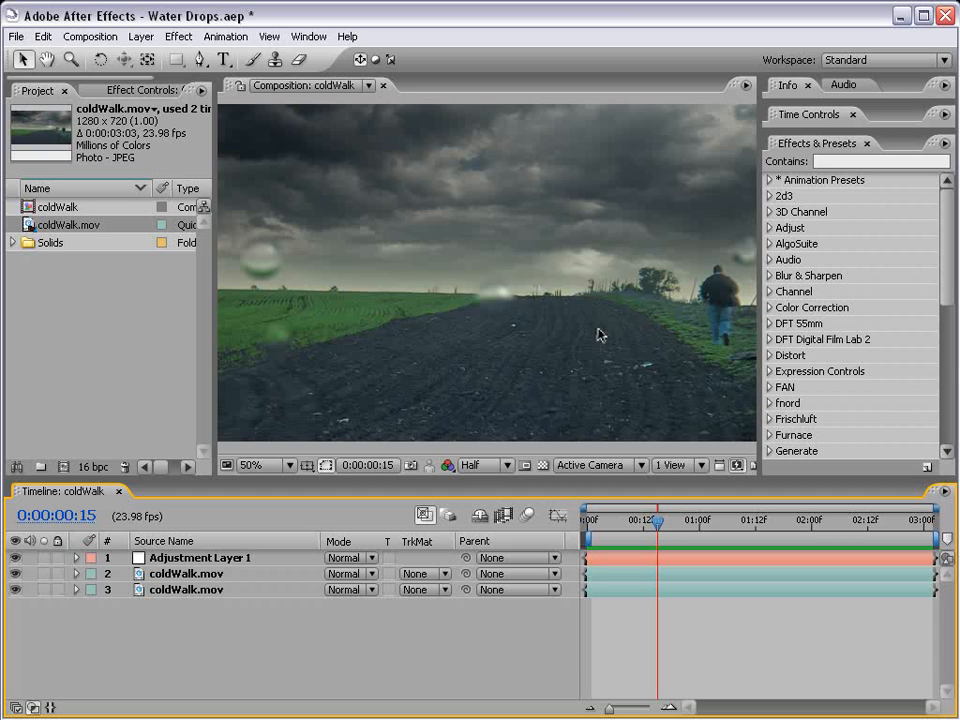
drag(657, 523, 644, 532)
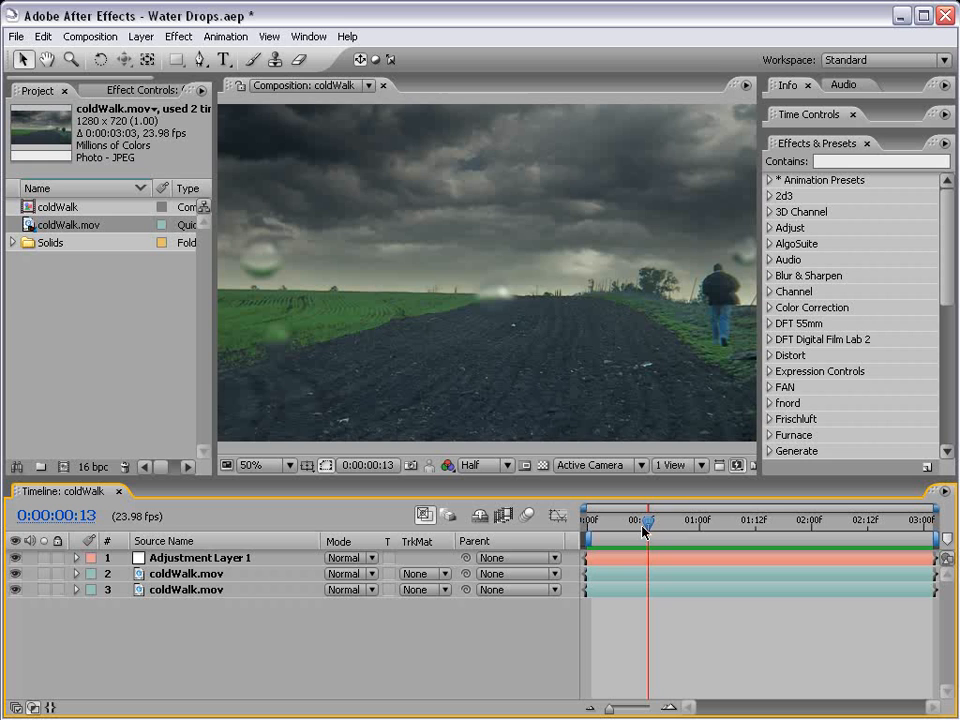
drag(645, 531, 597, 545)
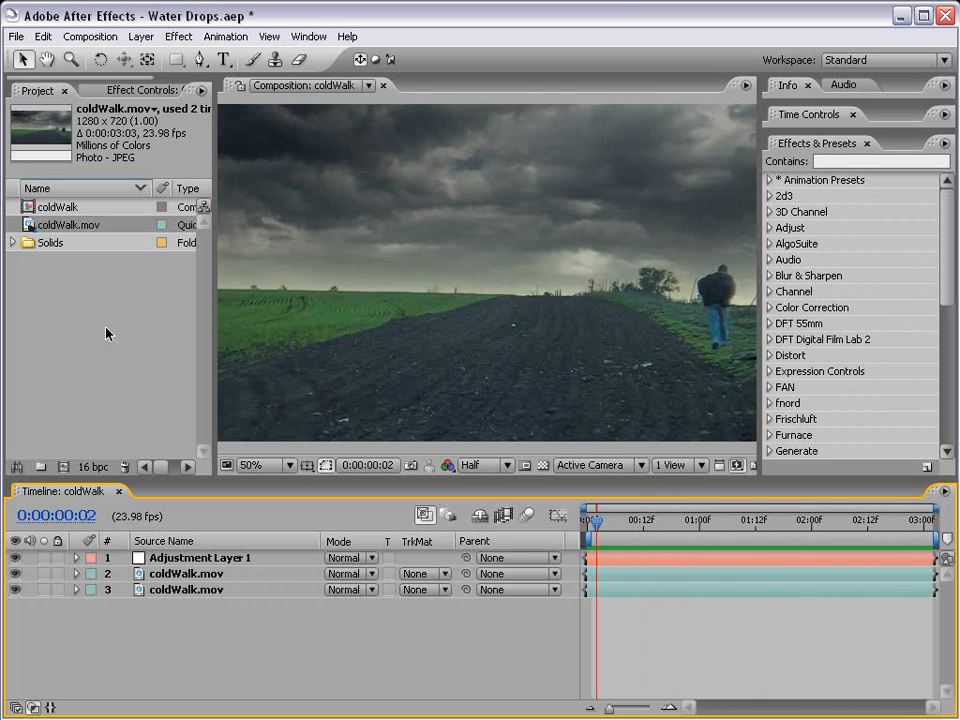
Create a new composition from the coldWalk.mov footage.
click(84, 254)
click(77, 224)
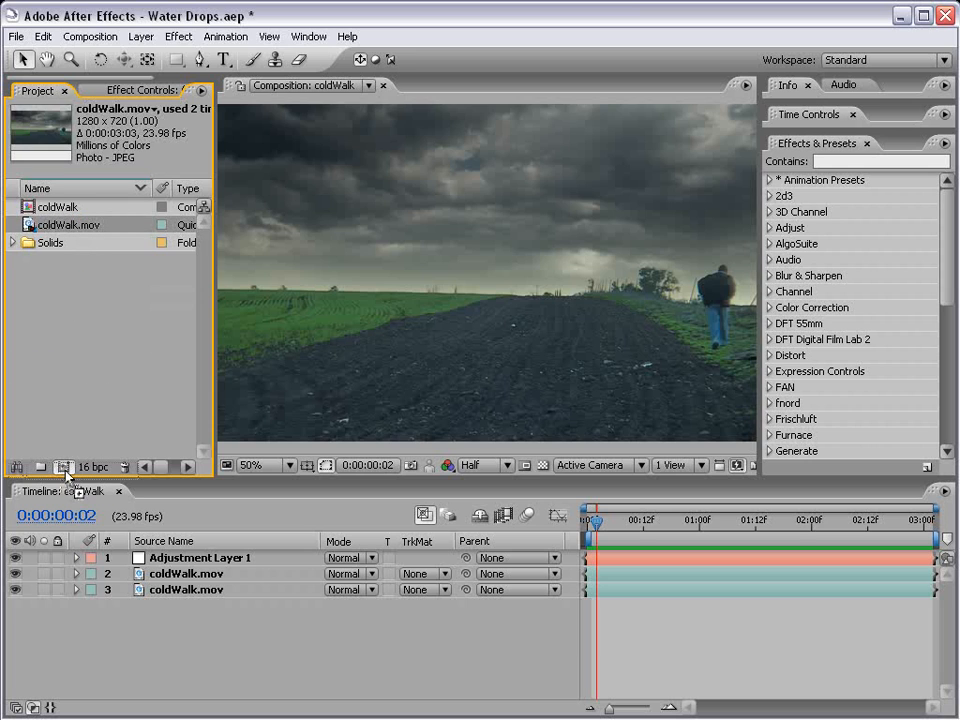
drag(66, 468, 63, 466)
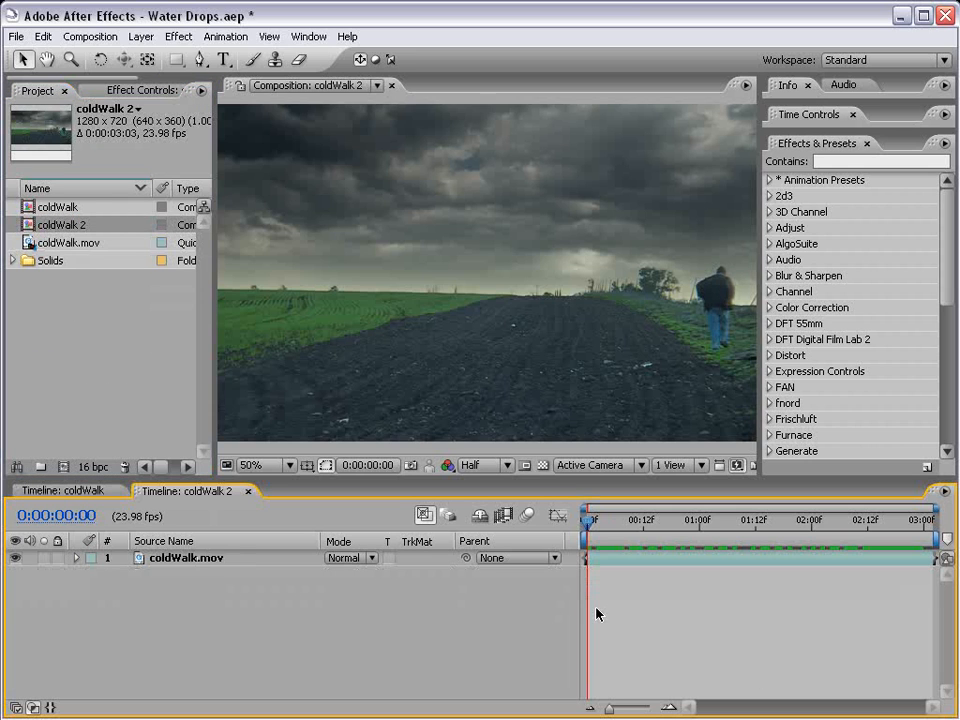
Find the CC Mr. Mercury effect with "merc", apply it to the coldWalk.mov layer and preview the animation.
click(835, 161)
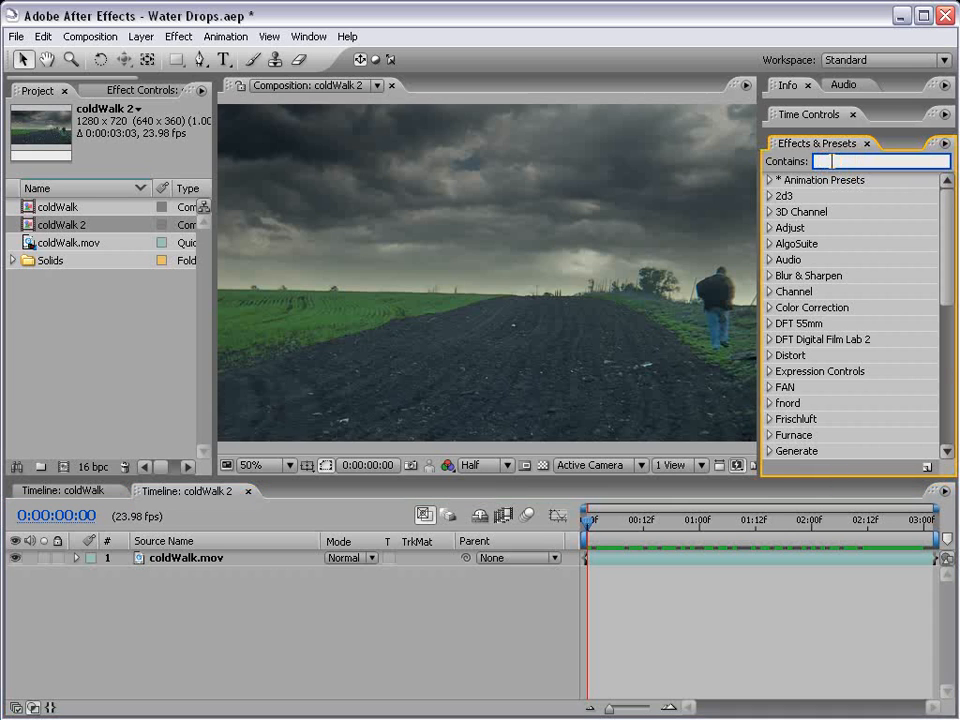
text(merc)
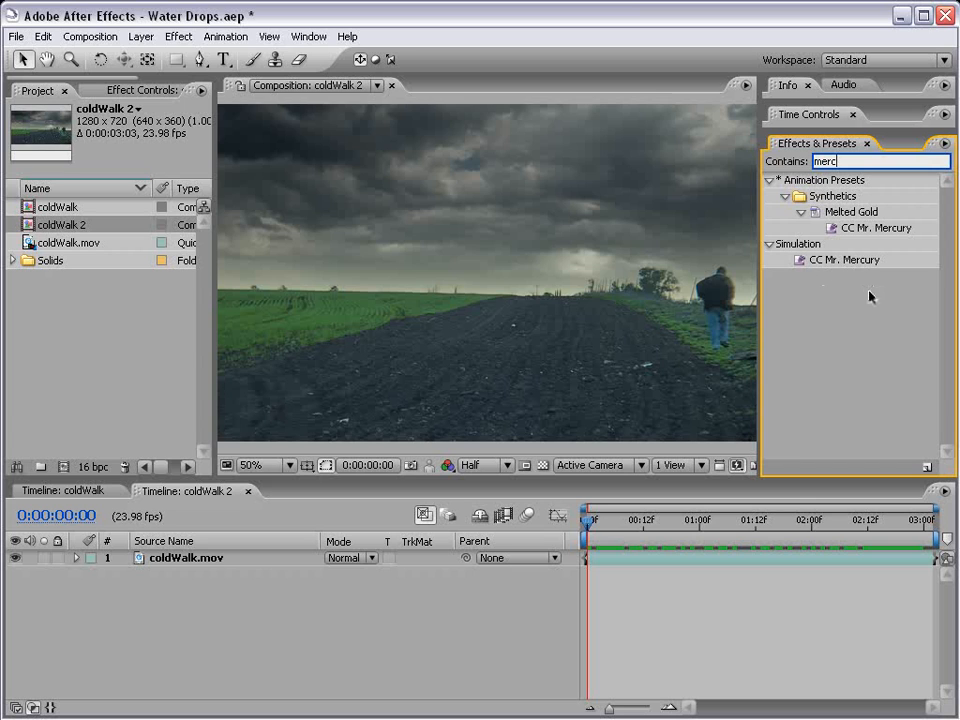
drag(838, 262, 594, 270)
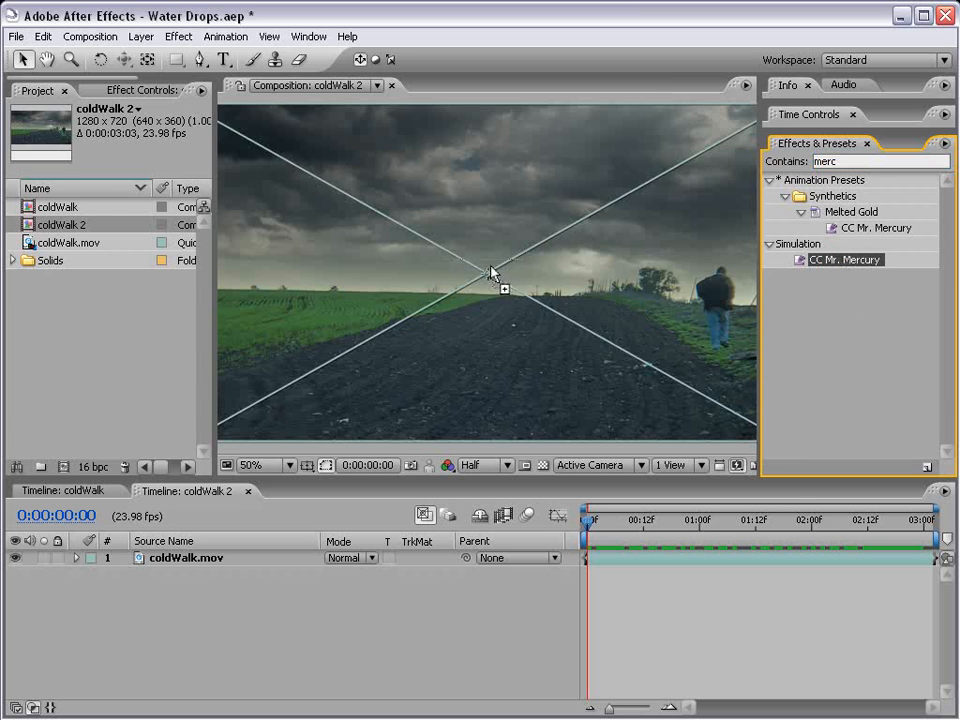
drag(490, 271, 487, 274)
drag(589, 518, 668, 527)
key(space)
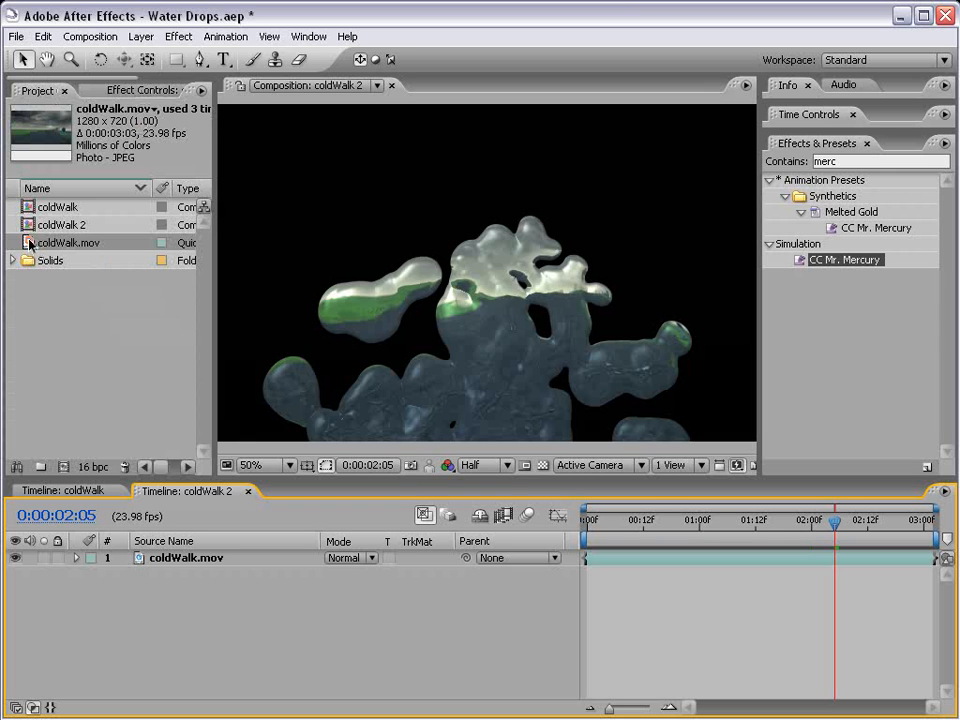
Add coldWalk.mov again beneath the mercury layer and give it a Fast Blur with blurriness 15 and repeated edge pixels.
drag(30, 243, 581, 574)
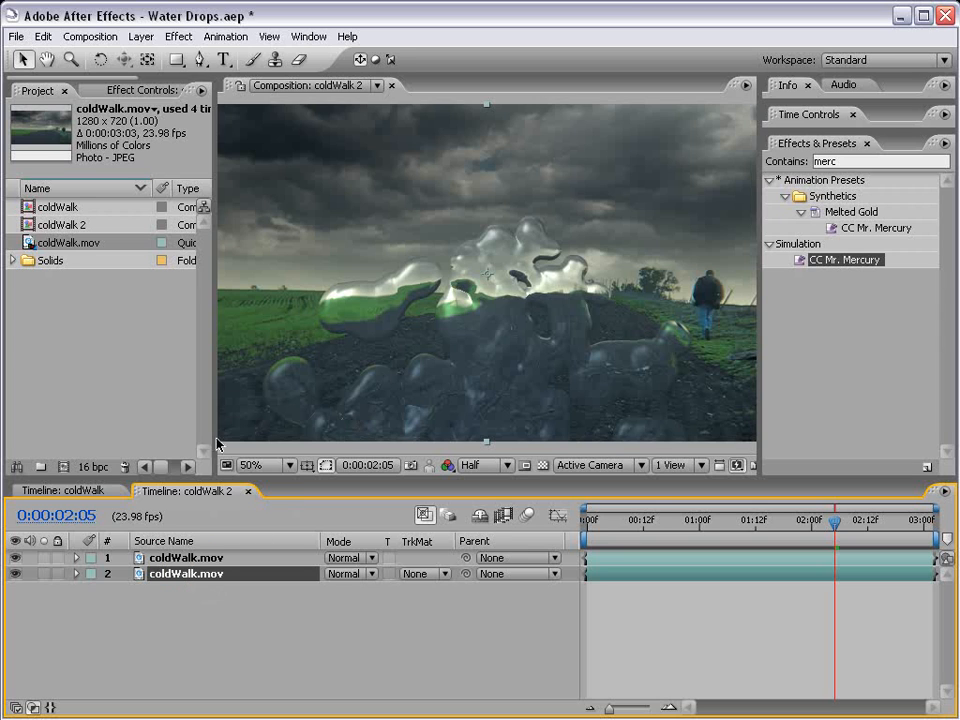
click(178, 37)
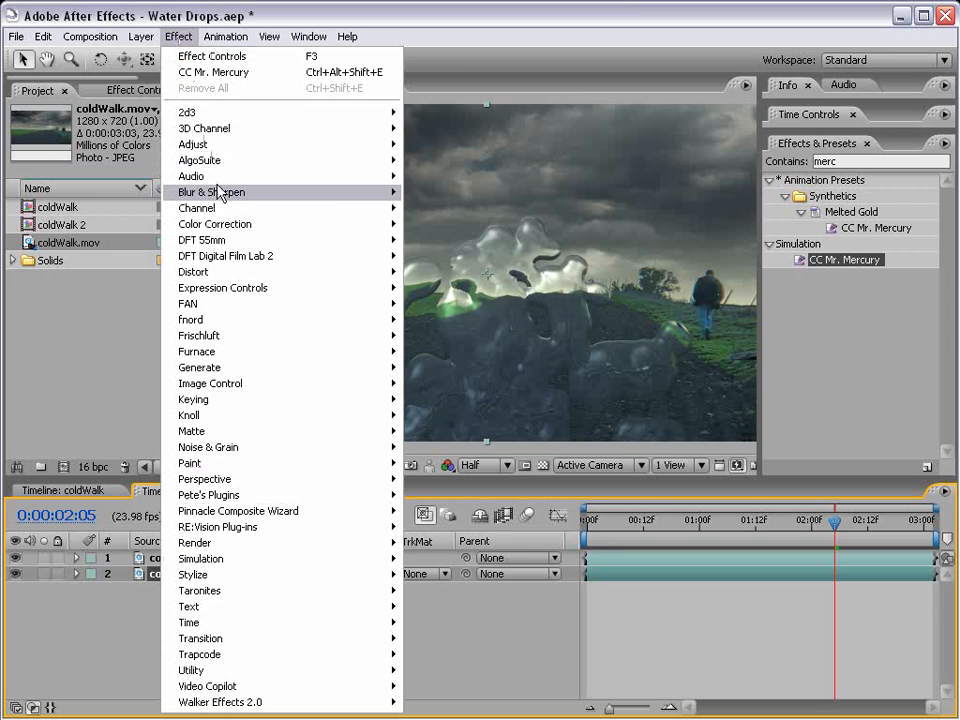
mouse_move(216, 191)
click(472, 303)
click(101, 188)
click(103, 157)
text(1)
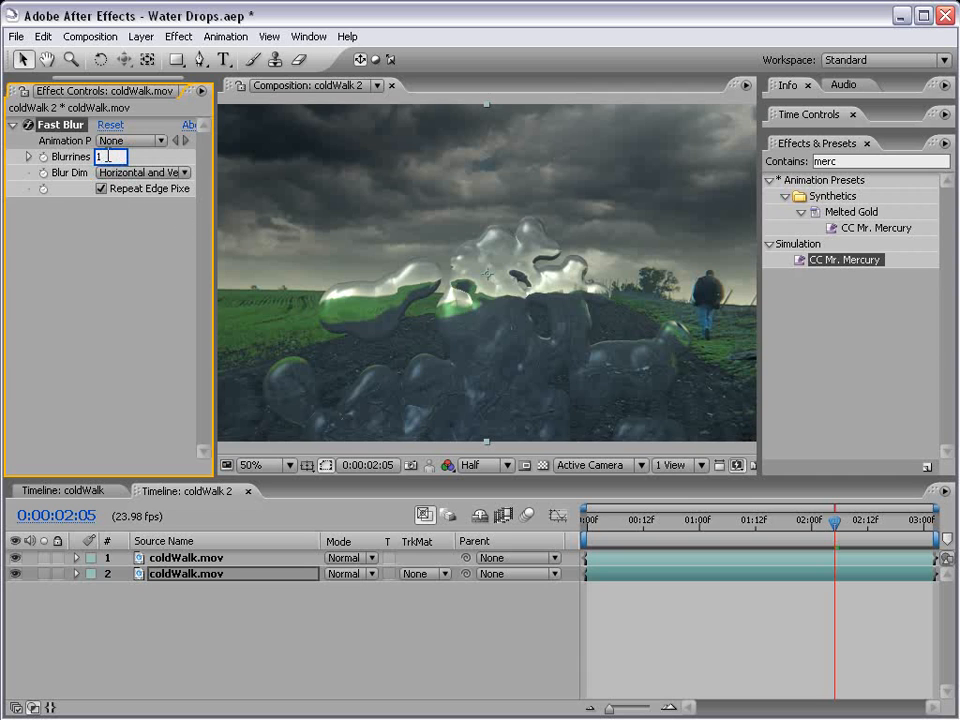
text(5)
key(Return)
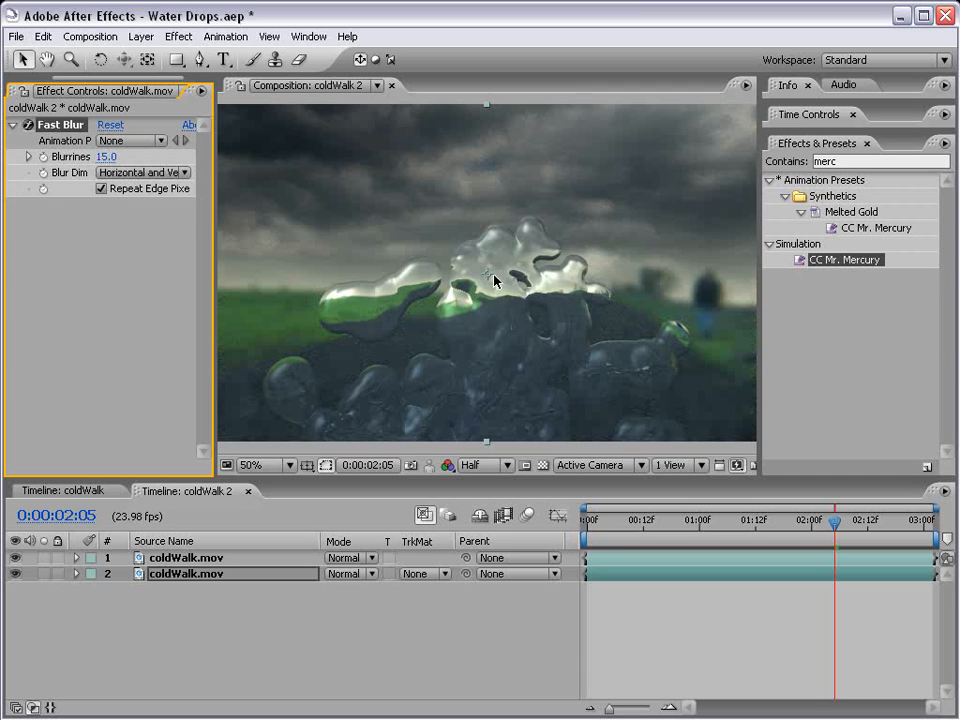
key(grave)
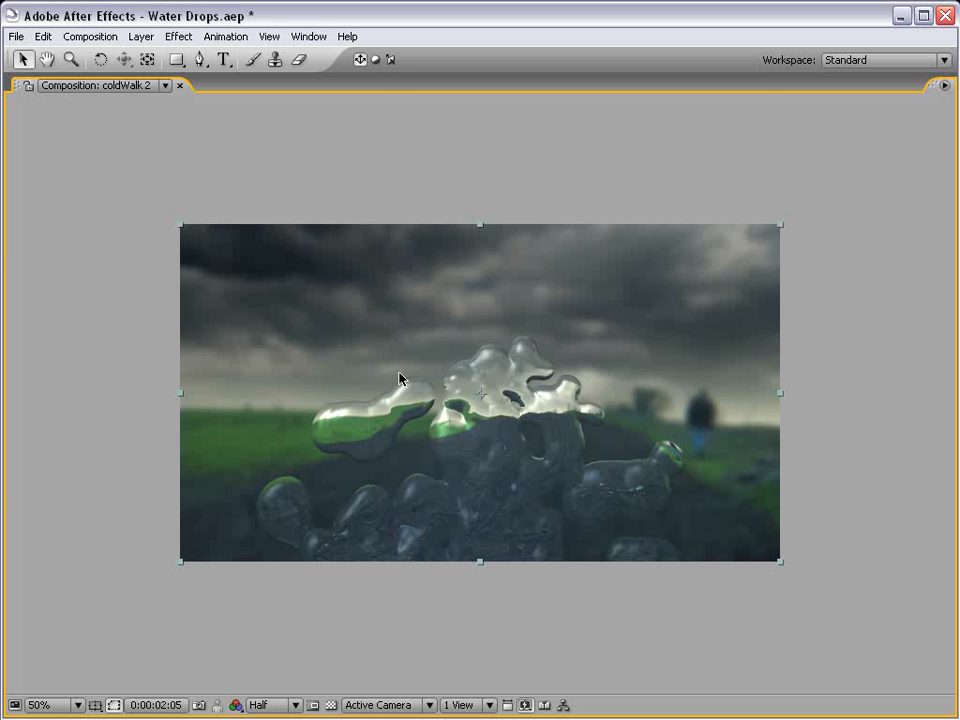
key(grave)
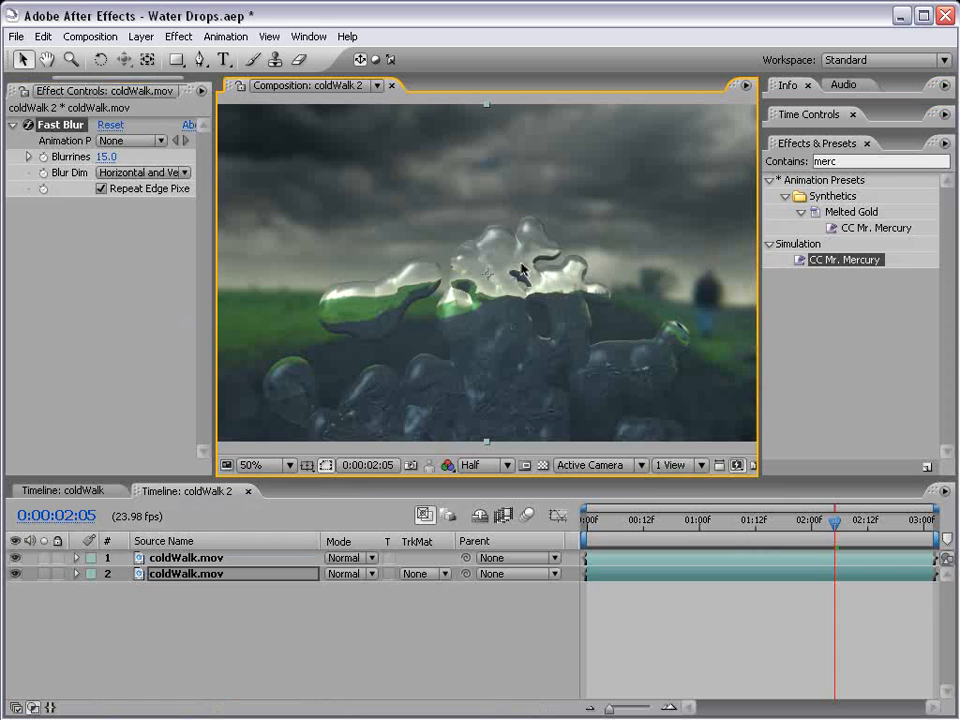
Set the top layer's CC Mr. Mercury X Radius to 164 and Y Radius to 78, and move its Producer to 654, 2.
click(188, 557)
drag(214, 222, 299, 222)
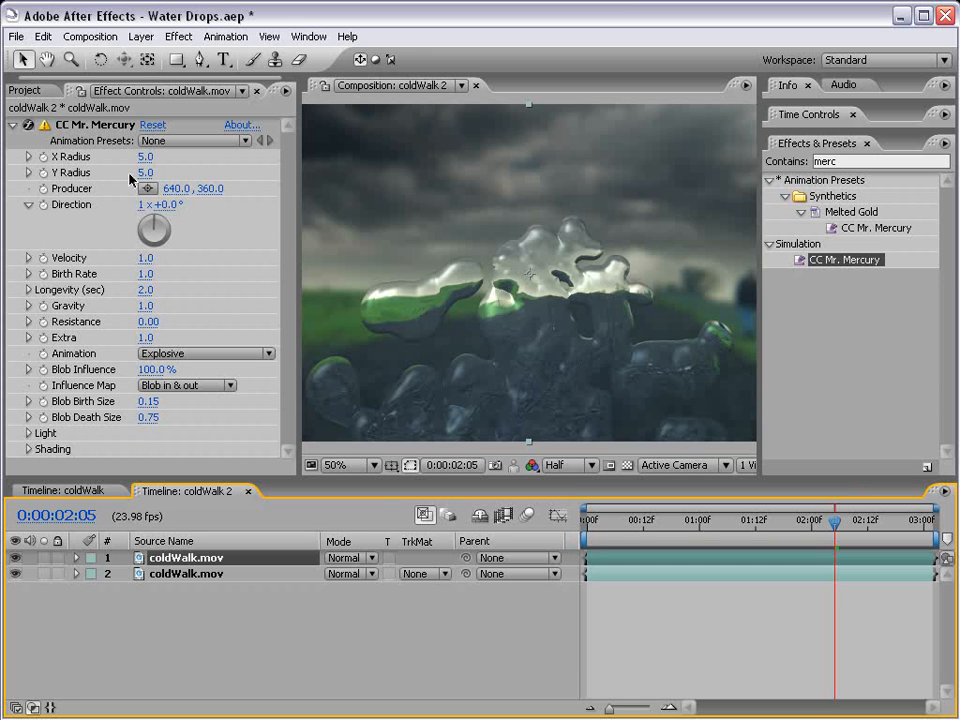
drag(150, 176, 294, 156)
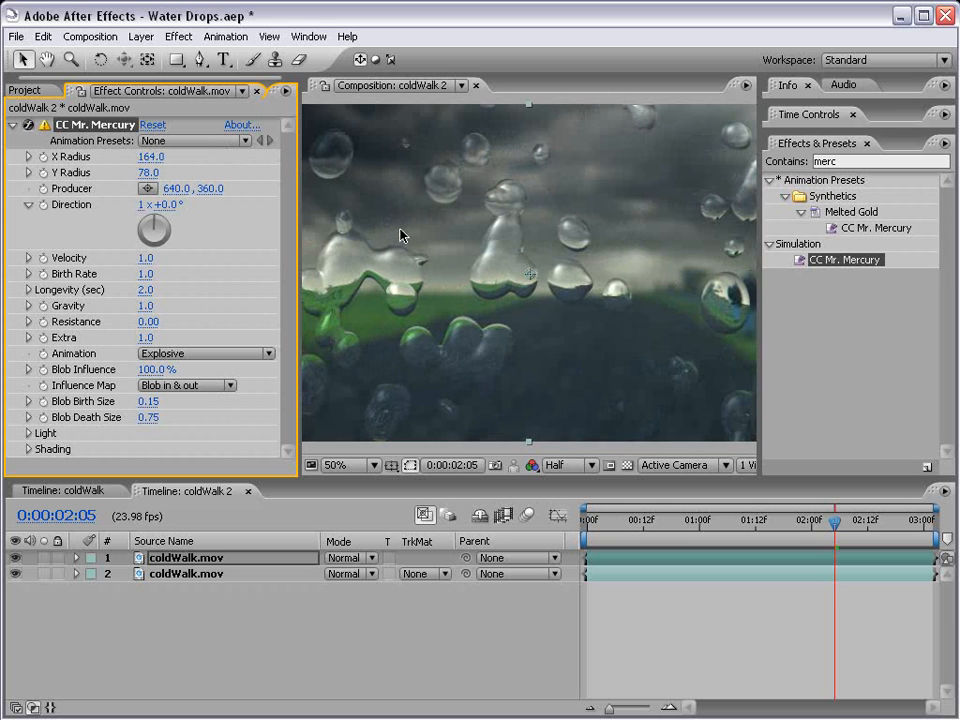
drag(531, 274, 537, 106)
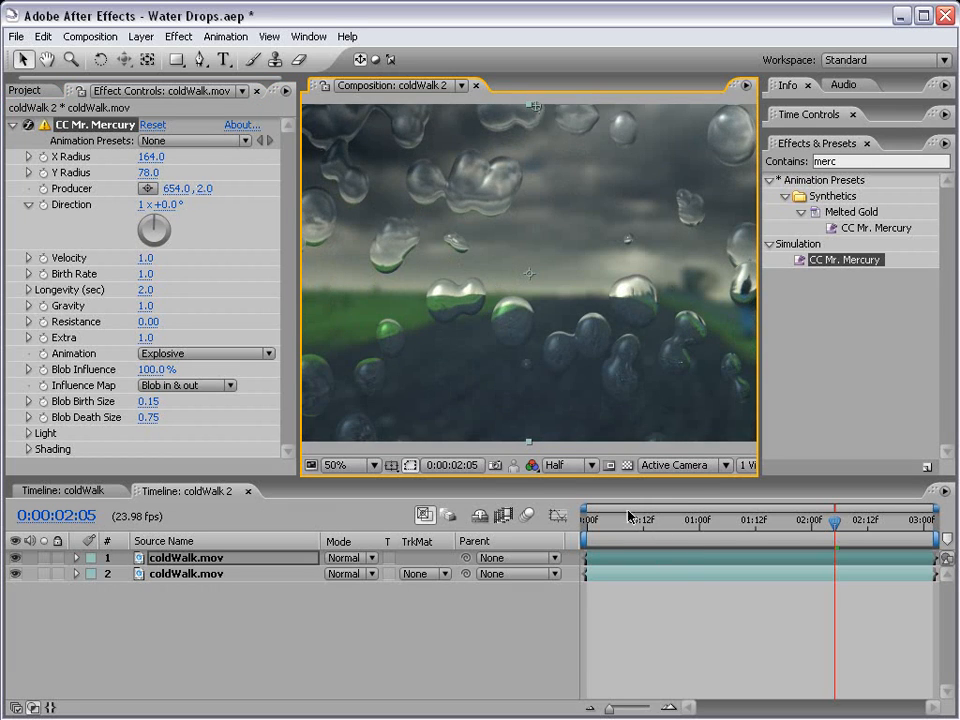
click(696, 522)
drag(697, 530, 812, 527)
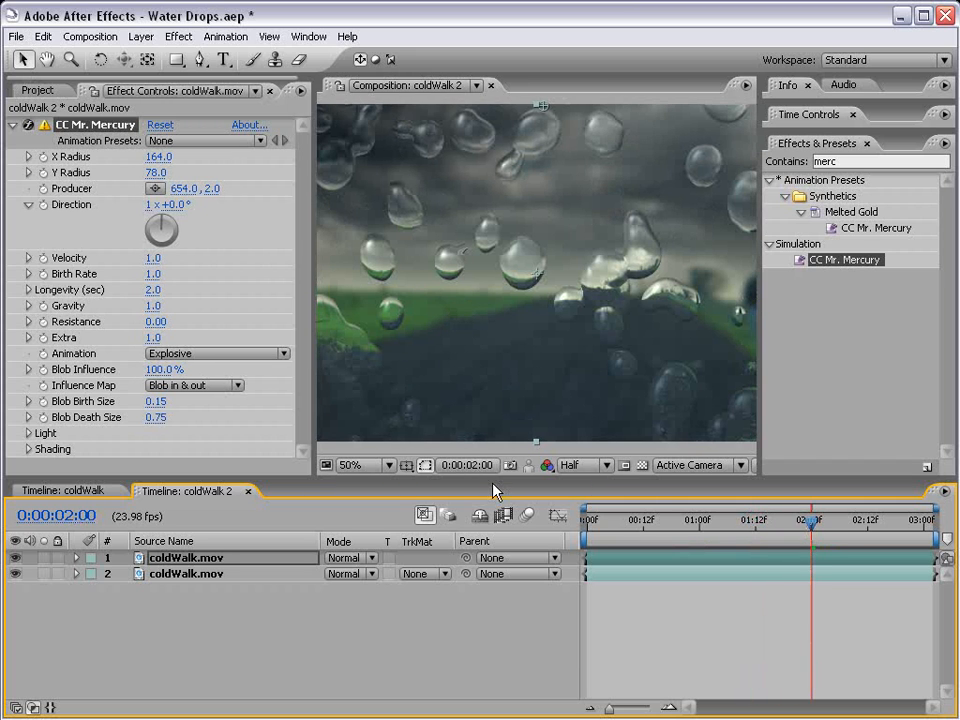
Set the CC Mr. Mercury animation type to Direction with Velocity 0 and Gravity 0, and check the motion.
click(188, 355)
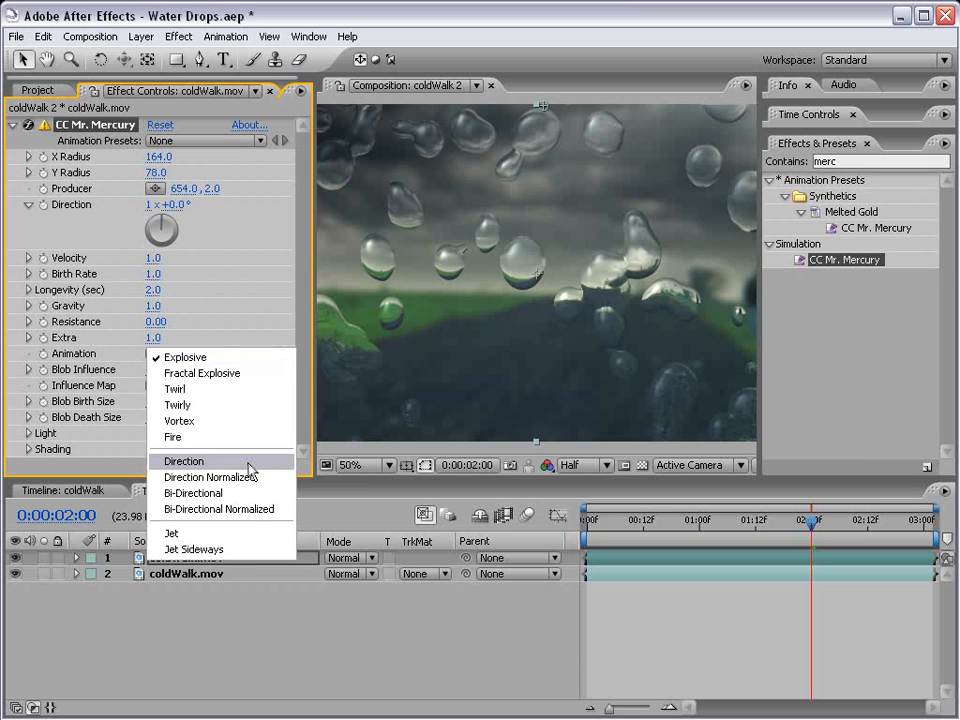
click(250, 466)
click(155, 258)
text(0)
key(Return)
click(153, 305)
text(0)
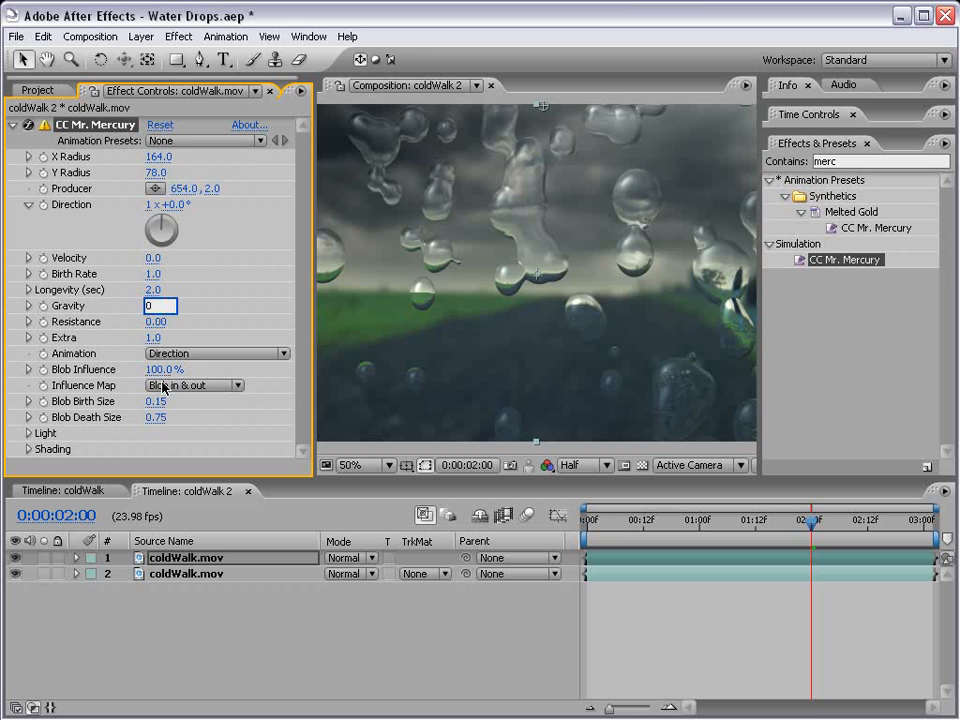
key(Return)
drag(668, 530, 830, 522)
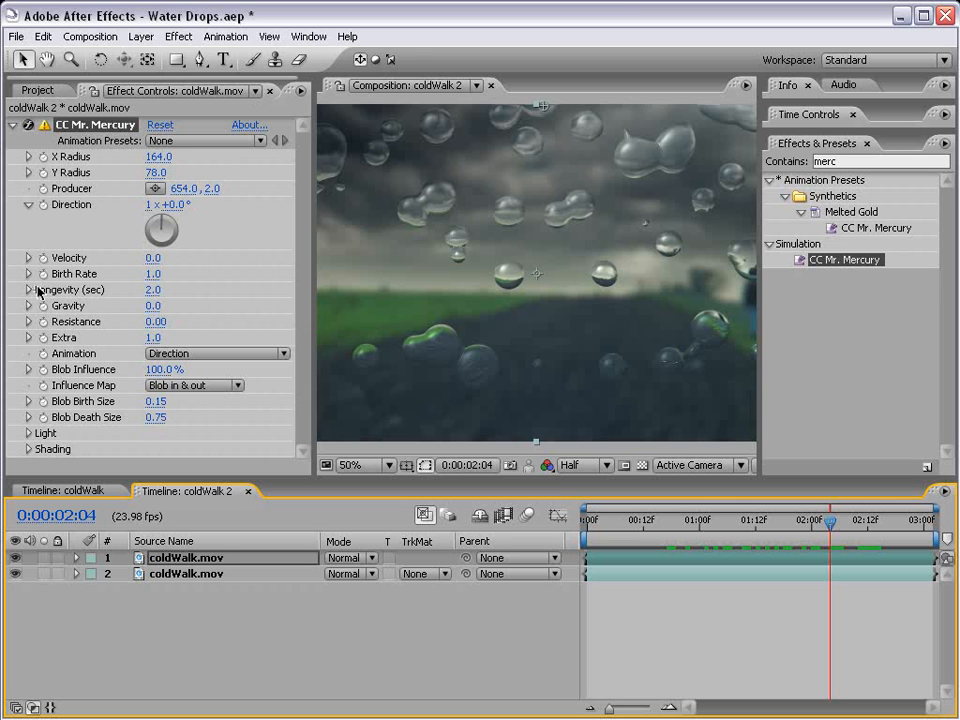
Set Longevity to 5, Birth Rate to 0.9, Blob Birth Size to 0.42 and Blob Death Size to 0.78, and preview the drops.
drag(153, 290, 478, 304)
drag(153, 274, 146, 281)
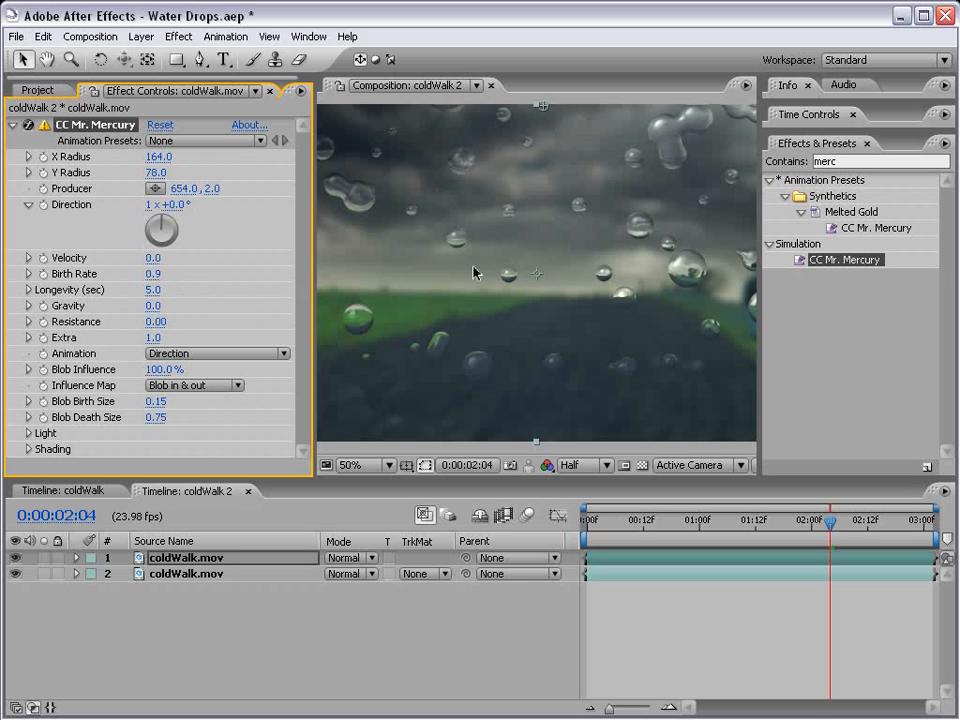
mouse_move(163, 406)
mouse_down()
mouse_move(182, 399)
mouse_move(173, 417)
mouse_move(152, 417)
mouse_up()
click(696, 521)
drag(700, 530, 741, 523)
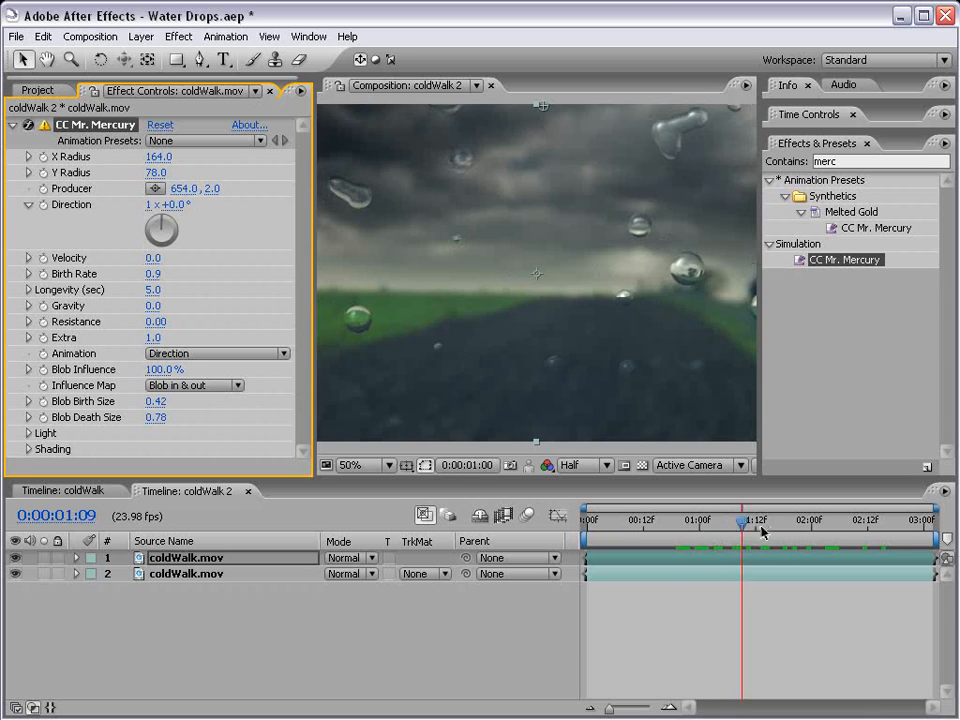
key(space)
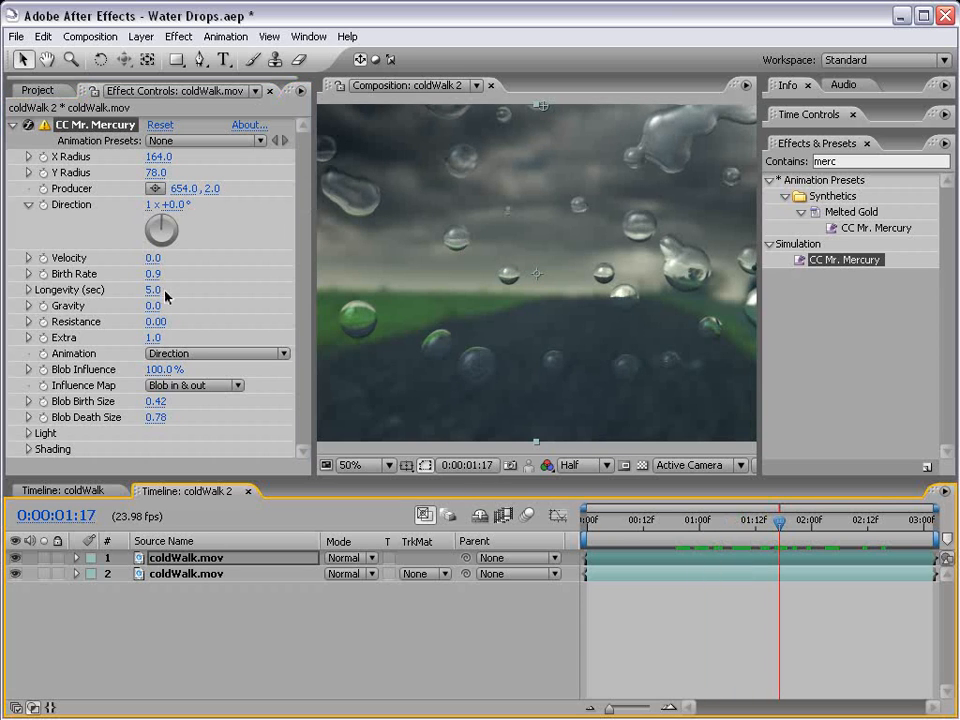
Set the drops' Gravity to 0.2 and preview the motion.
drag(152, 306, 157, 305)
click(649, 541)
key(space)
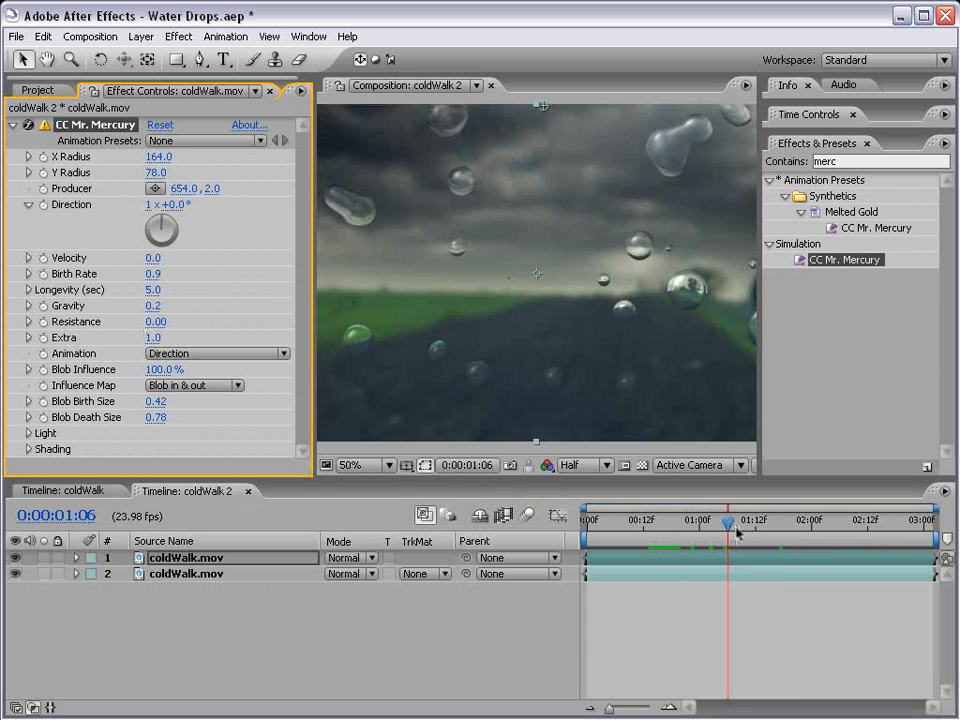
drag(808, 535, 702, 530)
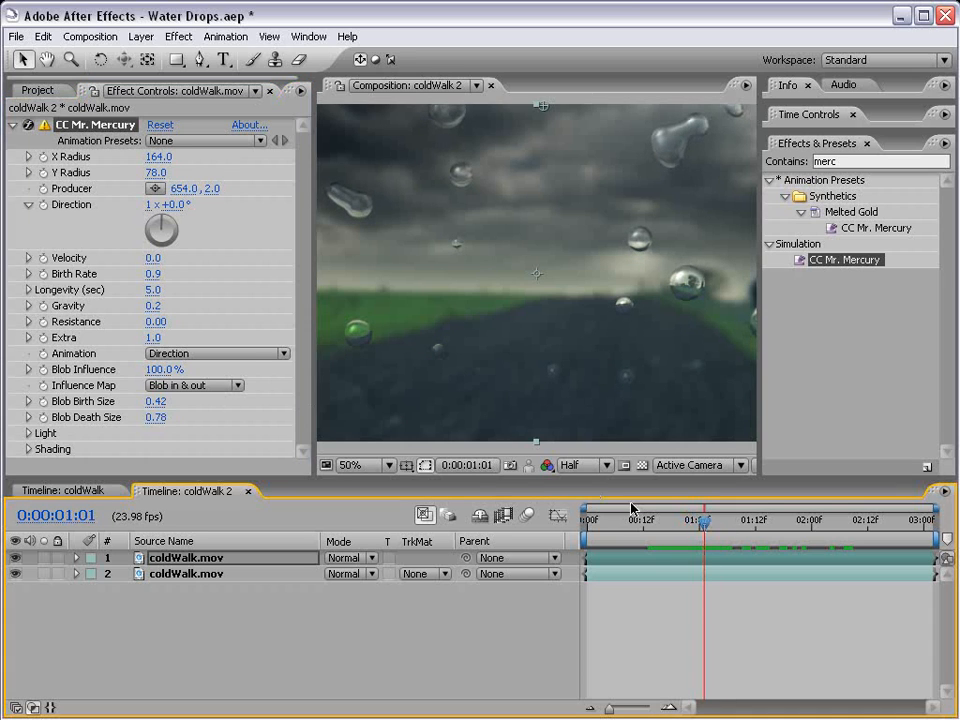
Set the Influence Map to Constant Blobs, Birth Rate to 0.2, Blob Birth Size to 0.39 and Blob Death Size to 0.38.
click(226, 386)
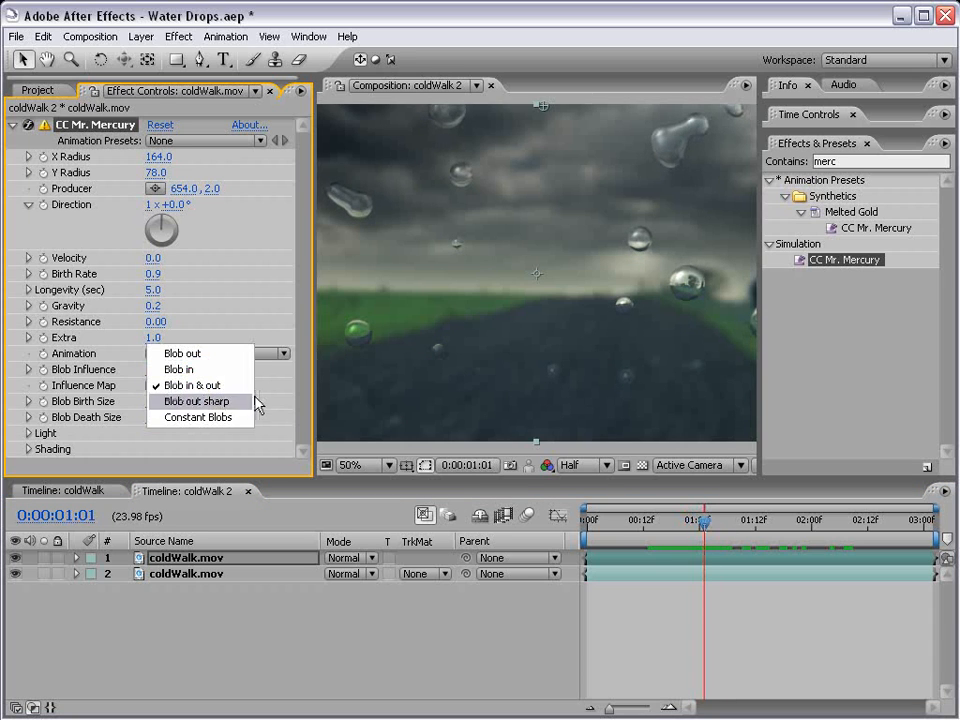
click(210, 419)
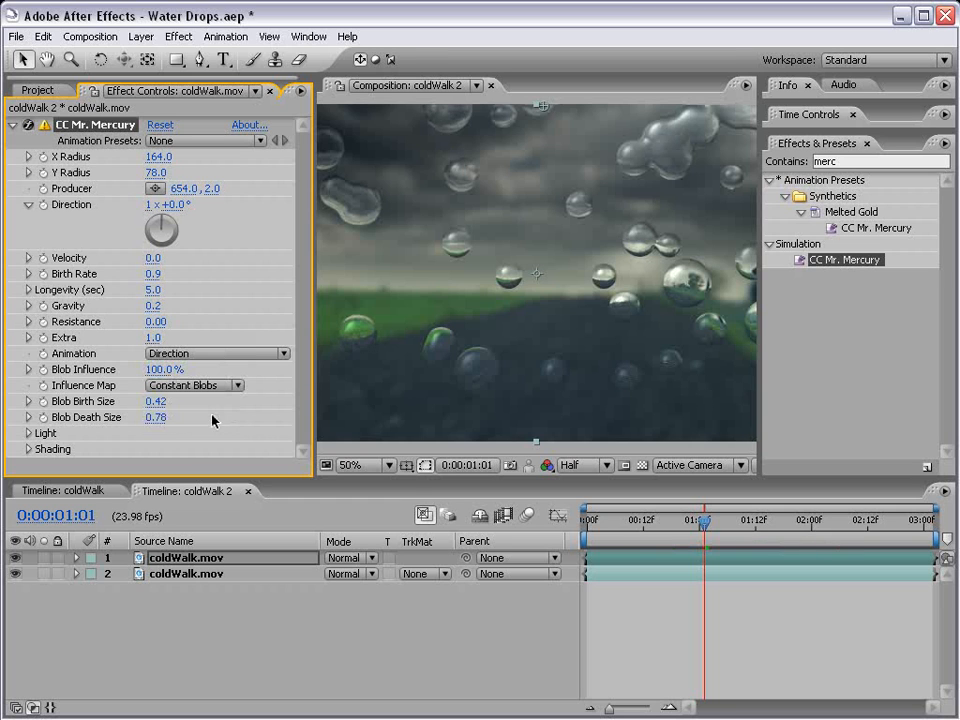
drag(613, 529, 857, 531)
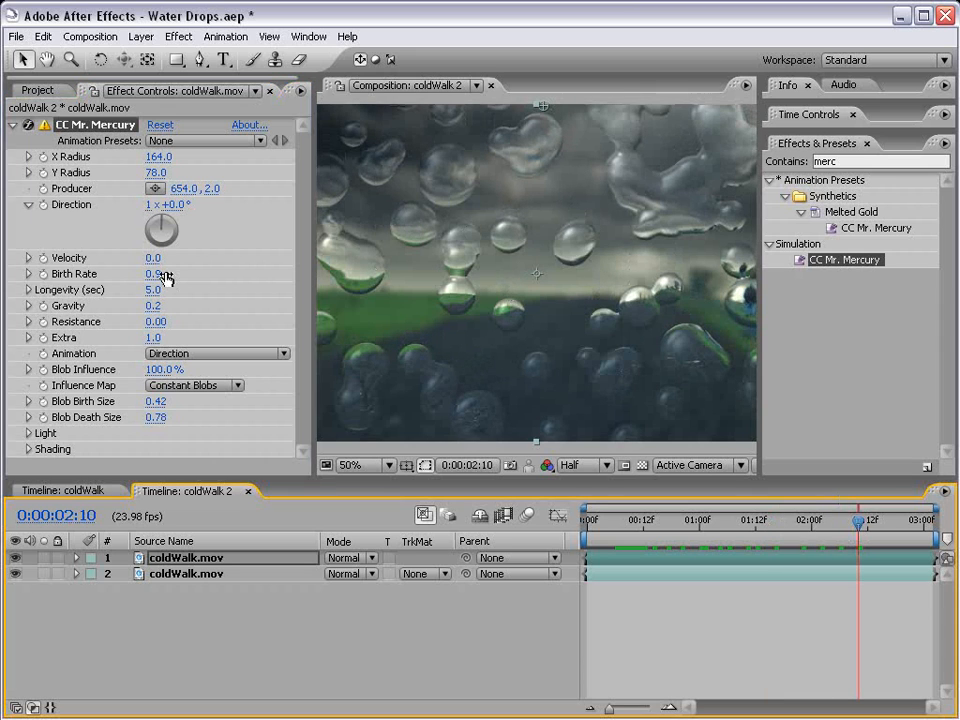
drag(154, 279, 94, 274)
mouse_move(157, 416)
mouse_down()
mouse_move(124, 419)
mouse_move(150, 396)
mouse_up()
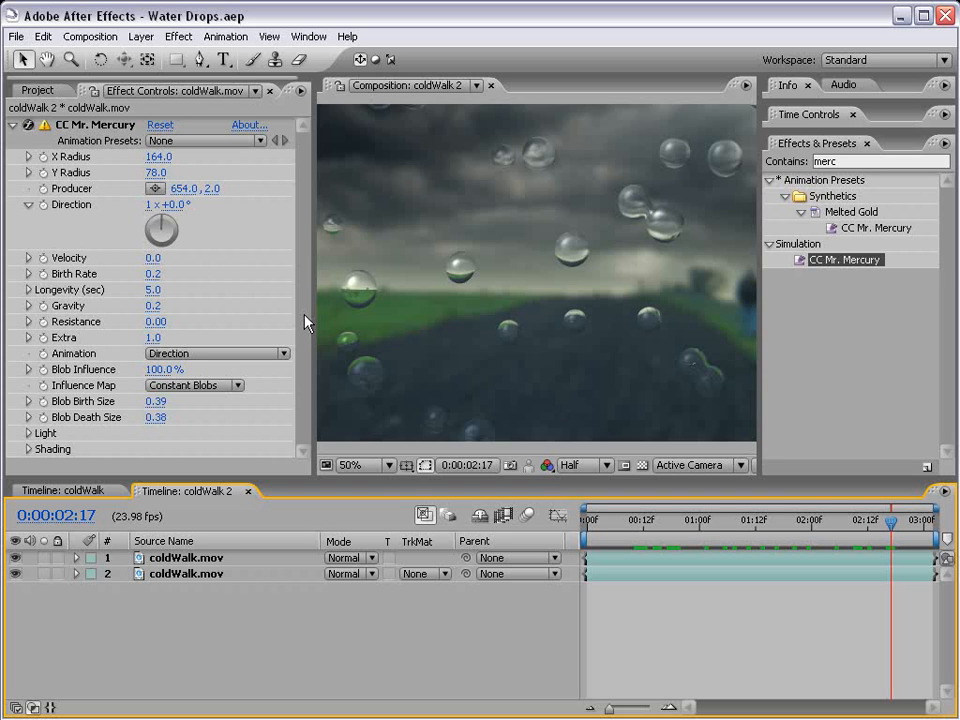
Set the Light Direction of the CC Mr. Mercury effect to 43°.
click(28, 433)
drag(175, 467, 252, 461)
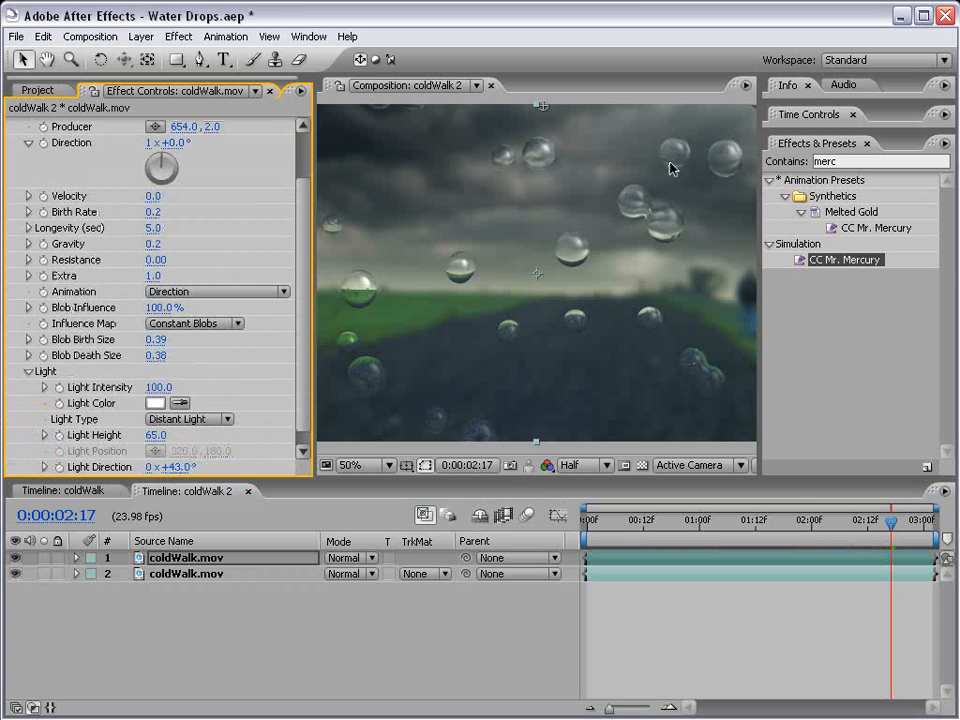
Set the Diffuse shading of CC Mr. Mercury to 29 and collapse the effect's settings.
scroll(297, 317, down, 1)
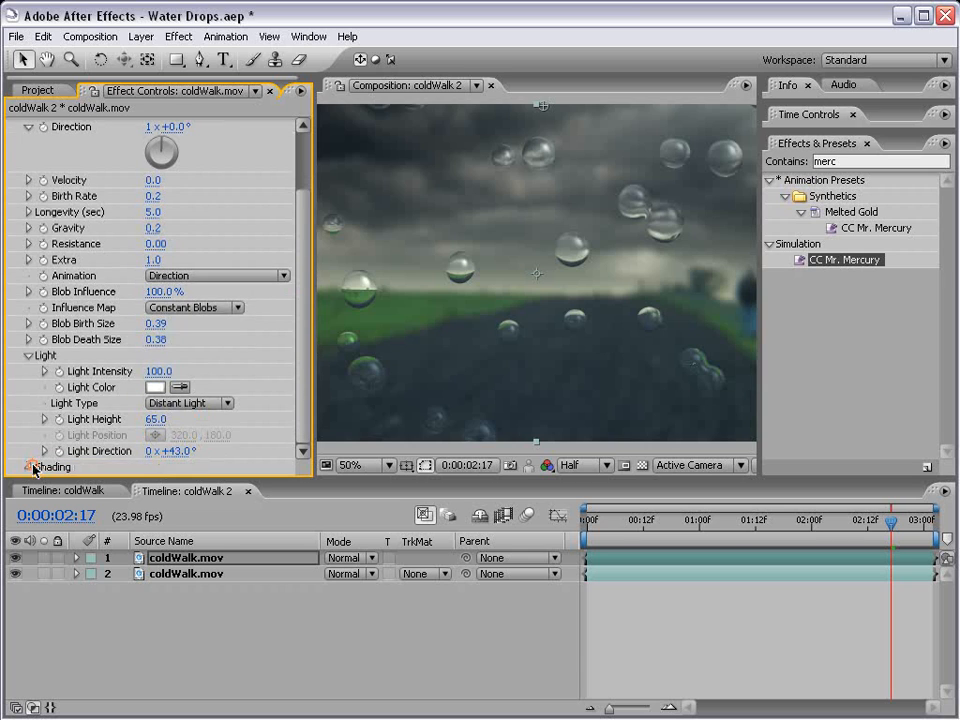
click(29, 465)
mouse_move(155, 419)
mouse_down()
mouse_move(175, 419)
mouse_move(142, 419)
mouse_move(155, 419)
mouse_move(152, 456)
mouse_move(125, 456)
mouse_move(185, 451)
mouse_move(137, 451)
mouse_up()
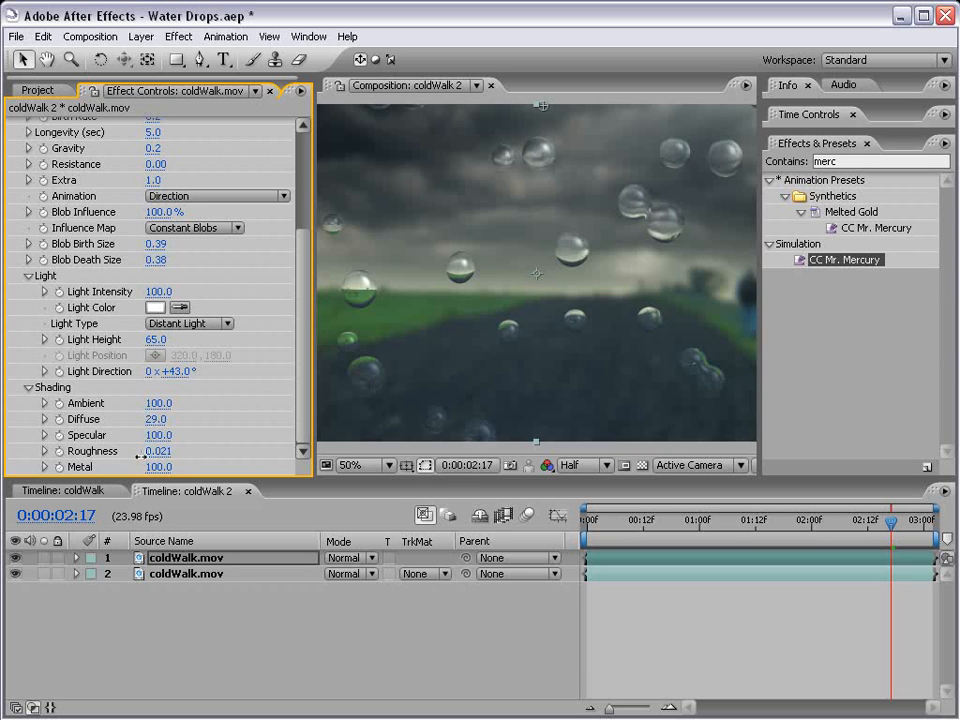
drag(302, 402, 293, 248)
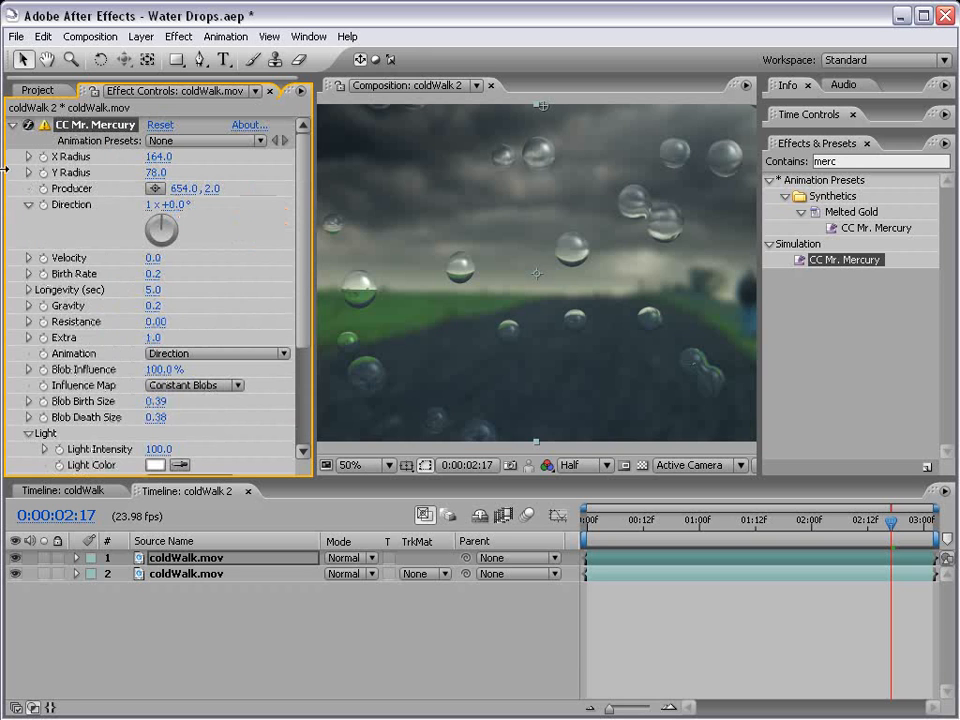
click(11, 127)
Check the drops in a maximized view of the composition, restore the layout and save the project.
click(602, 282)
key(grave)
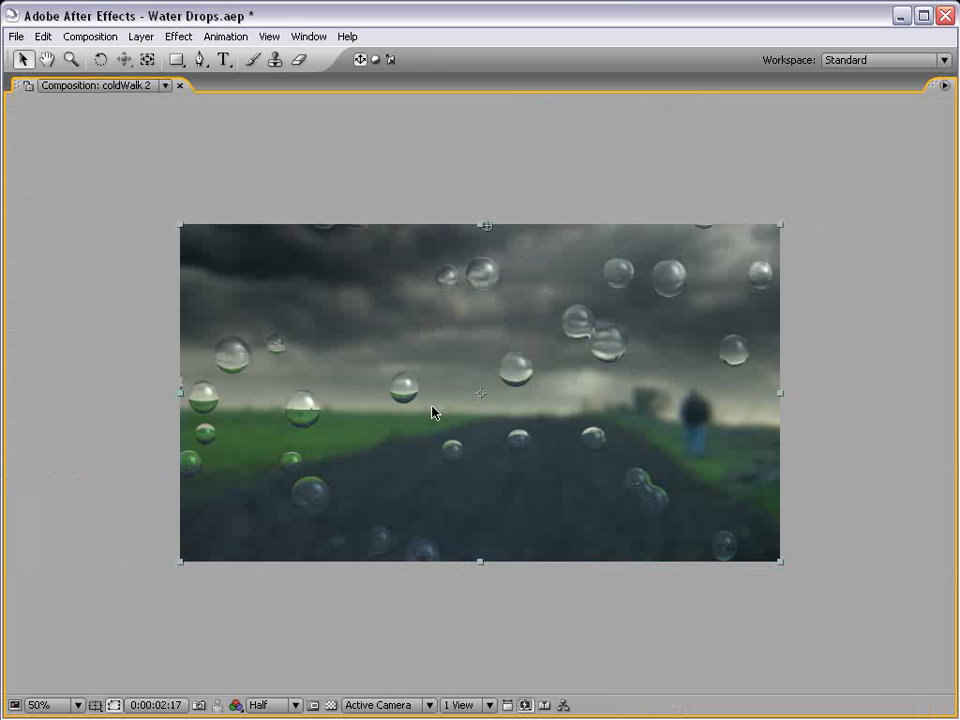
key(grave)
key(ctrl+s)
Widen the composition view by narrowing the effect settings area, and scrub the drops animation to 0:00:01:18.
drag(318, 291, 224, 288)
drag(765, 534, 790, 568)
click(729, 636)
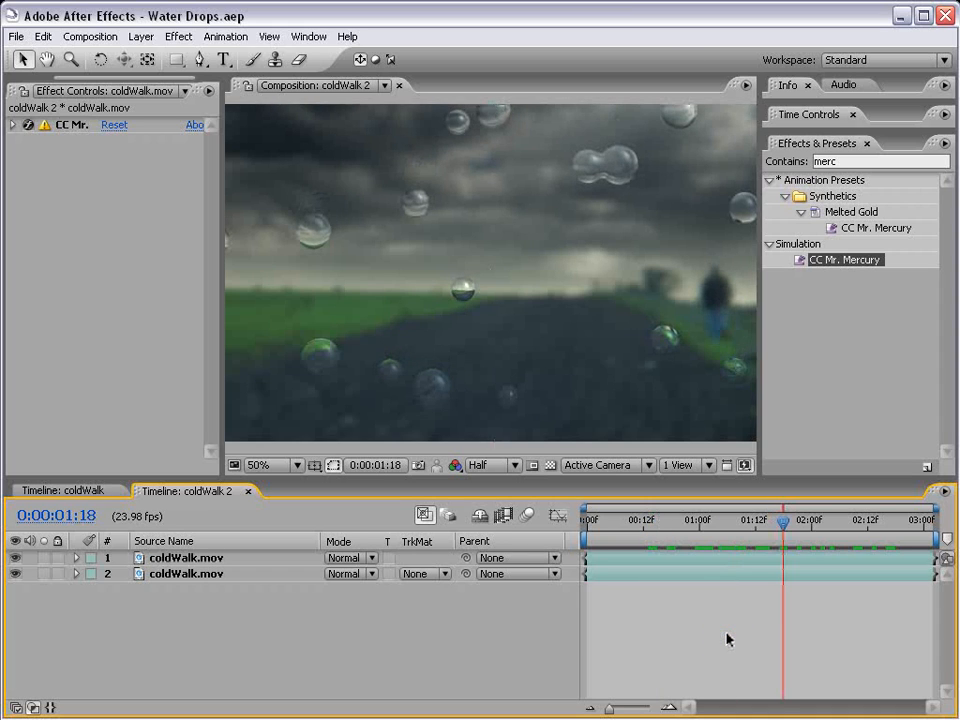
Apply Fast Blur to the upper coldWalk.mov layer and try out its Blurriness.
click(168, 560)
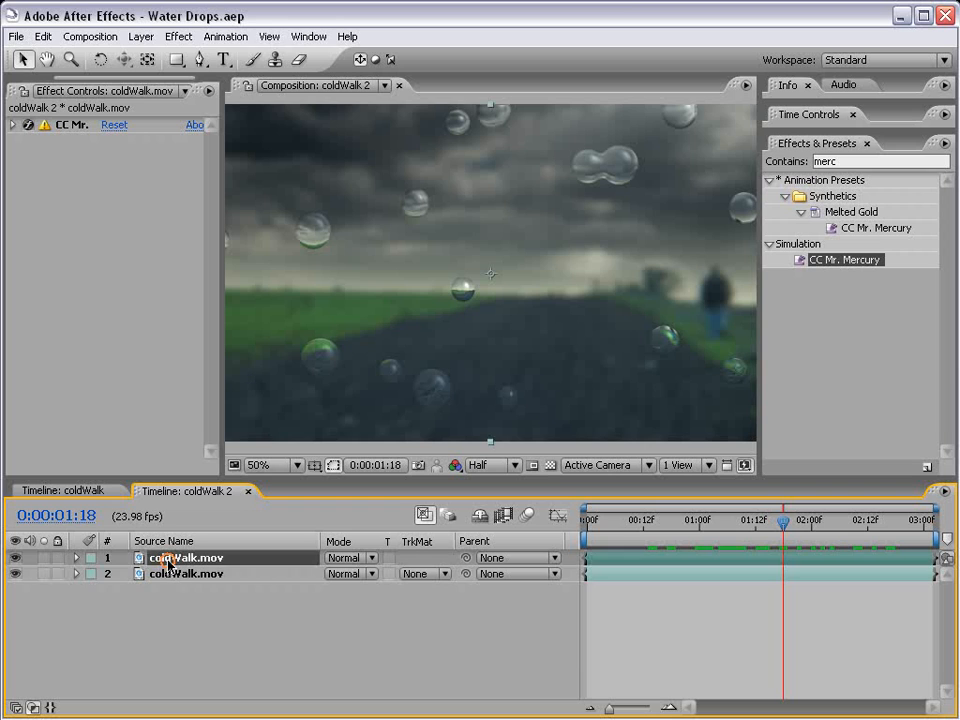
click(185, 36)
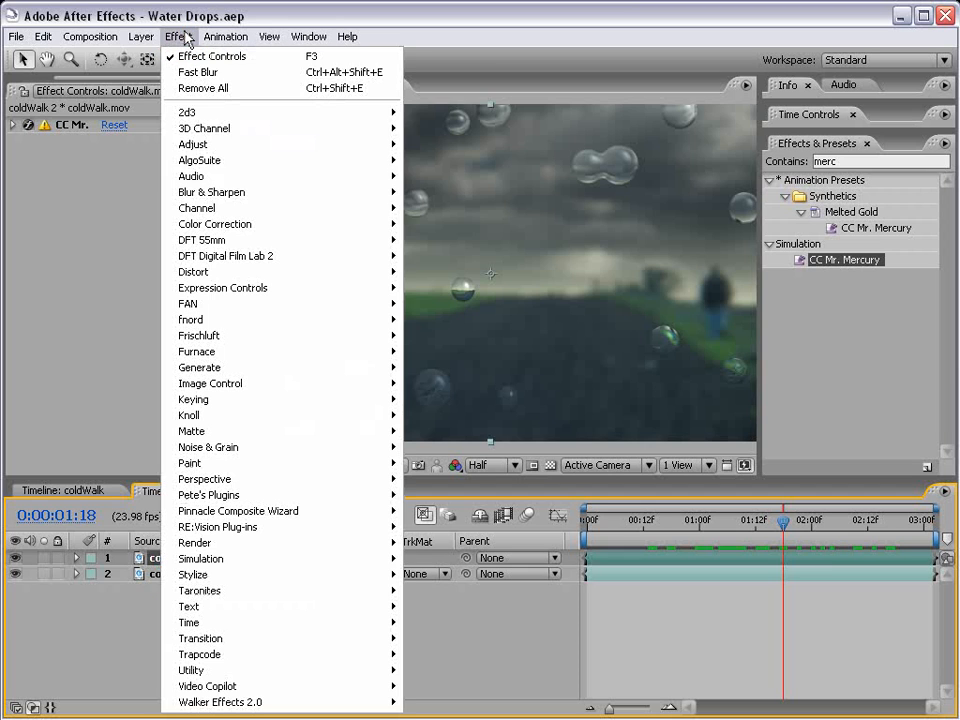
mouse_move(225, 192)
click(466, 313)
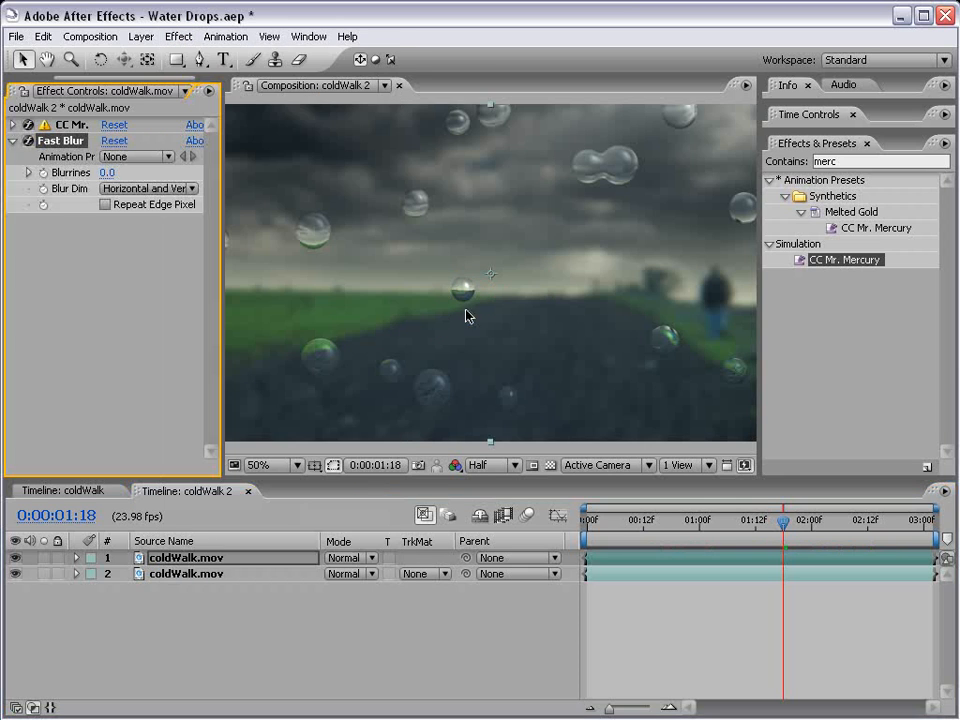
mouse_move(108, 172)
mouse_down()
mouse_move(127, 171)
mouse_move(94, 172)
mouse_up()
At 0:00:01:12, keyframe the Fast Blur Blurriness at 0 on the upper coldWalk.mov layer and 15 on the lower one.
click(210, 576)
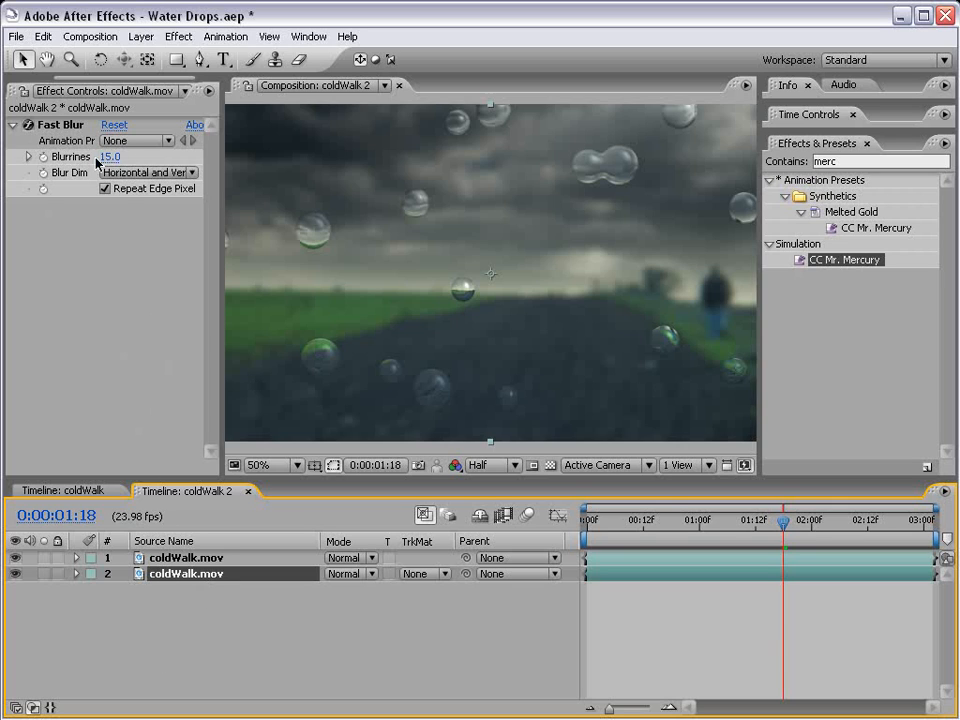
click(185, 557)
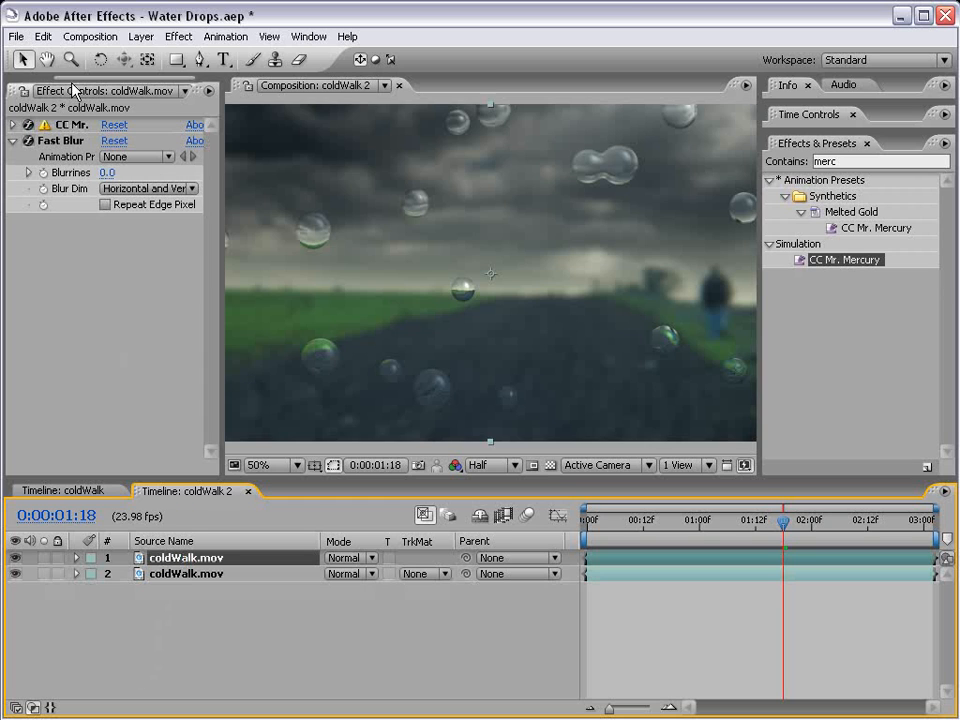
drag(783, 522, 756, 533)
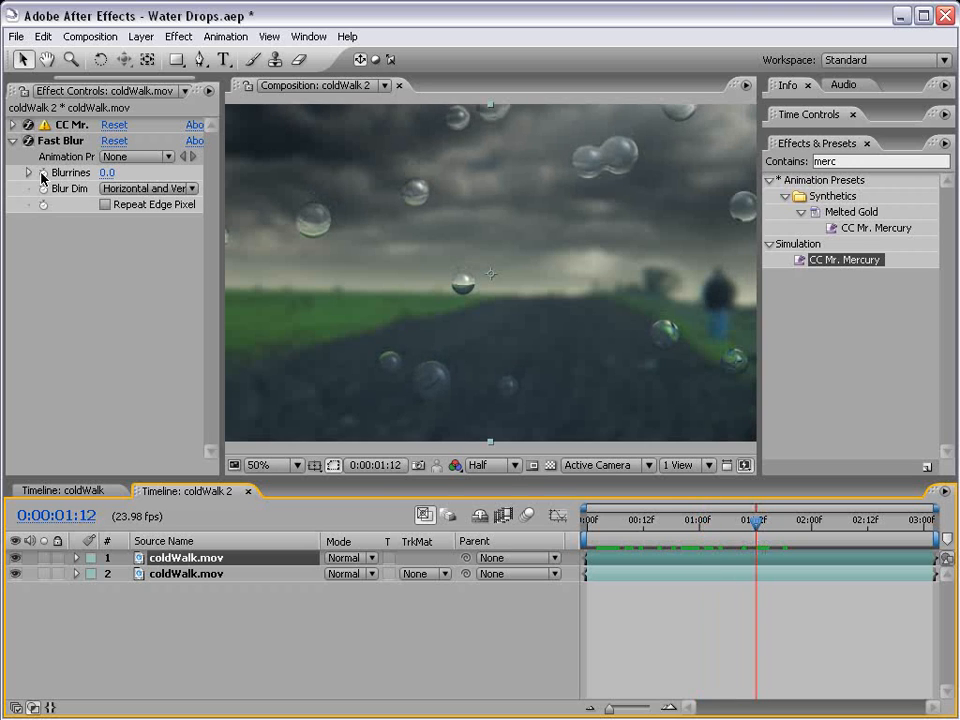
click(42, 175)
click(165, 574)
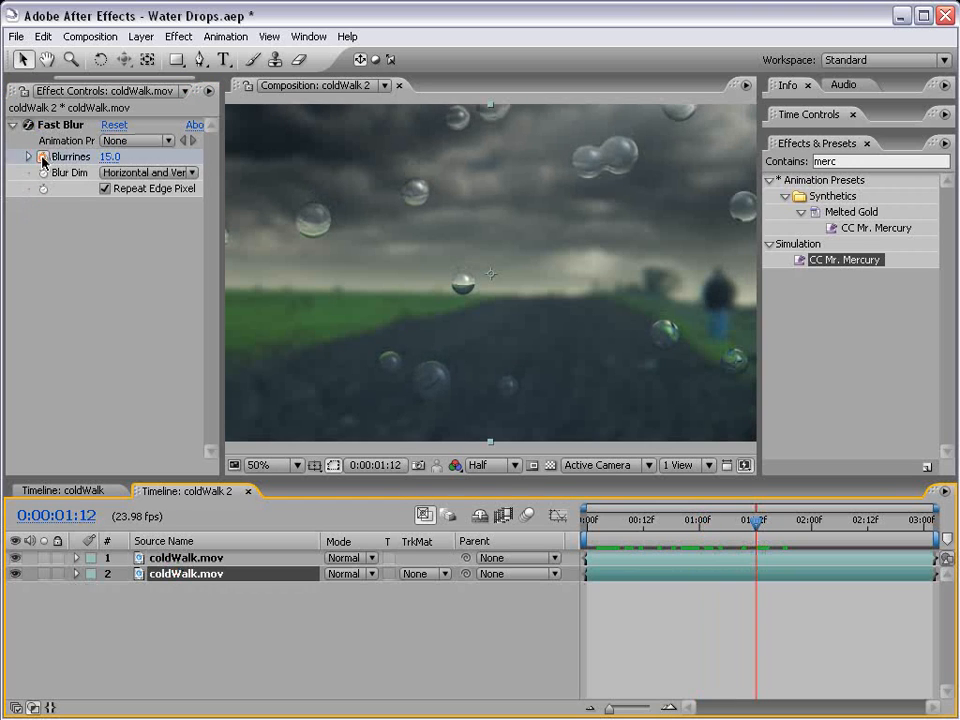
click(42, 158)
Reveal the Blurriness keyframes of both coldWalk.mov layers in the timeline and clear the selection.
ctrl+click(212, 562)
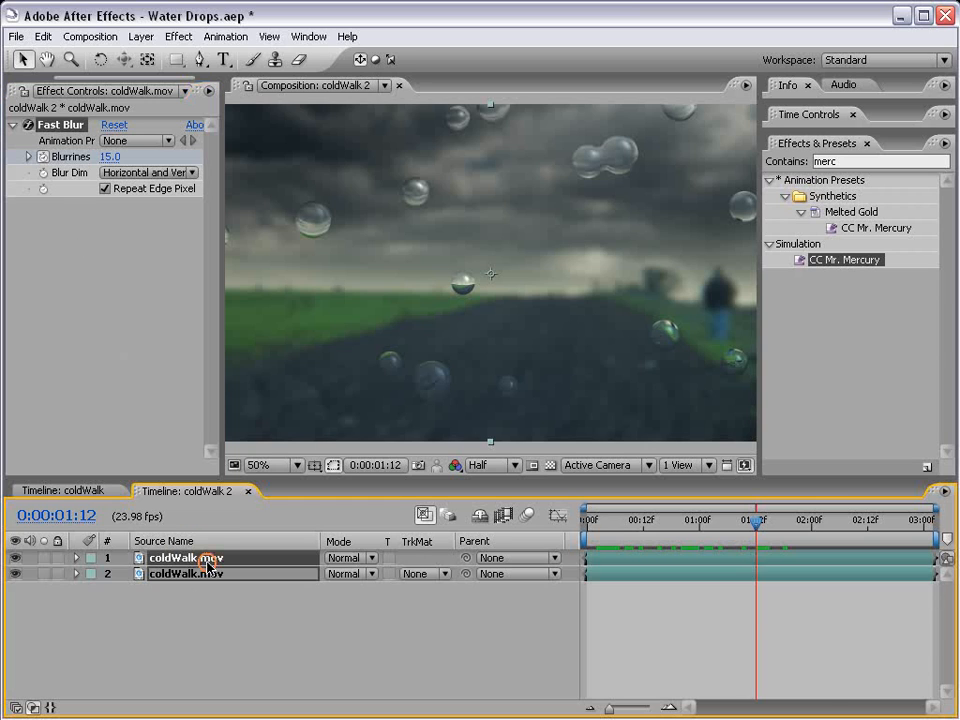
key(e)
key(u)
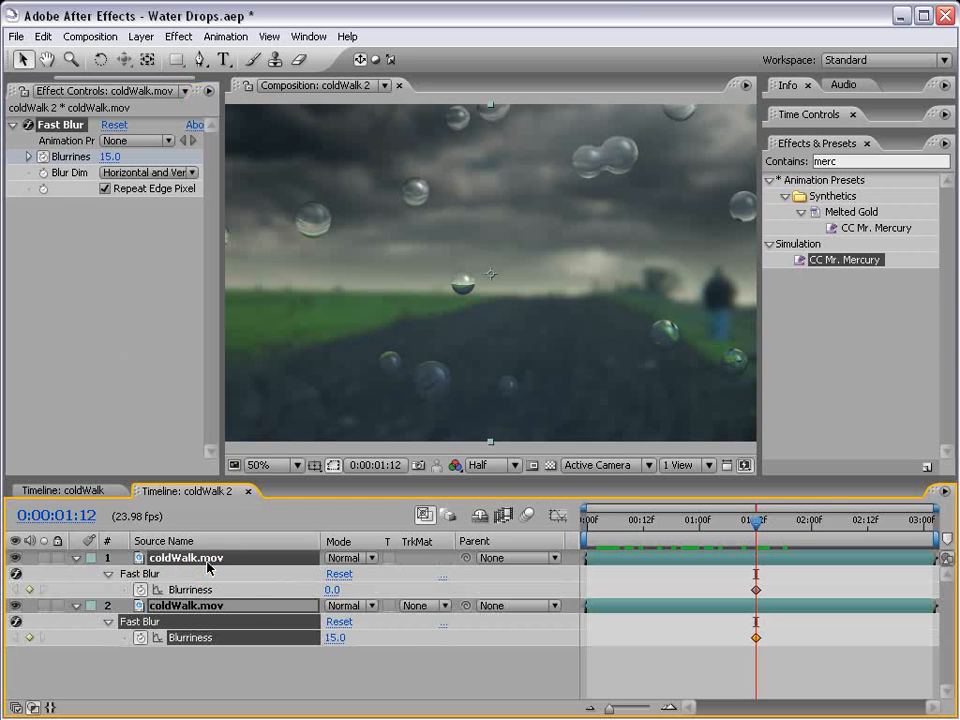
click(336, 675)
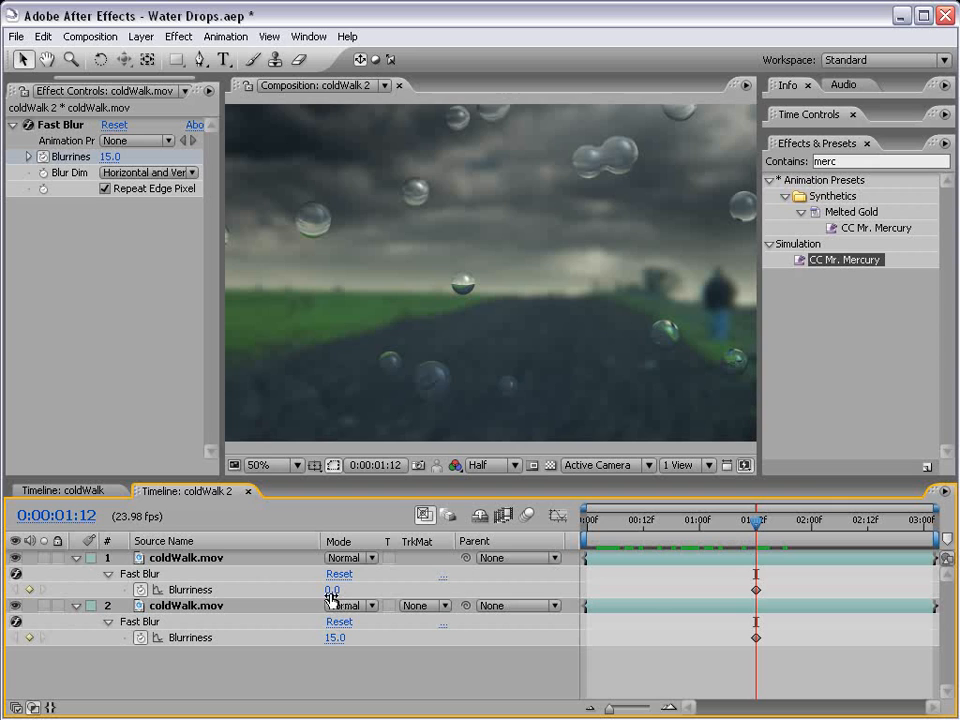
At 0:00:02:05, set Blurriness to 15 on the upper coldWalk.mov layer and to 0 on the lower one.
drag(757, 521, 836, 521)
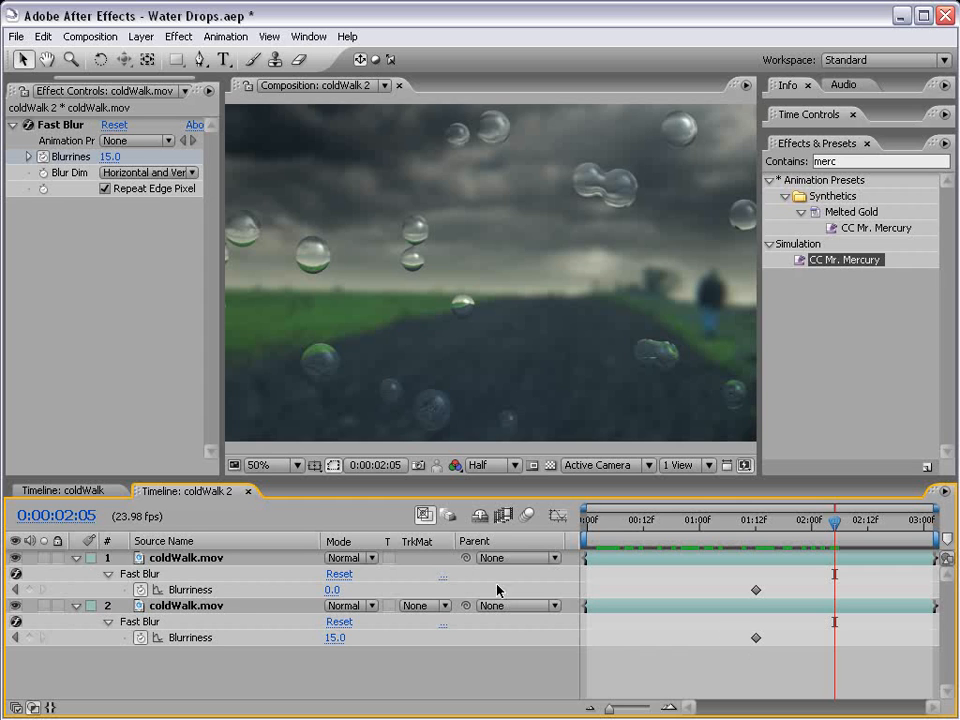
click(332, 589)
text(15)
key(Return)
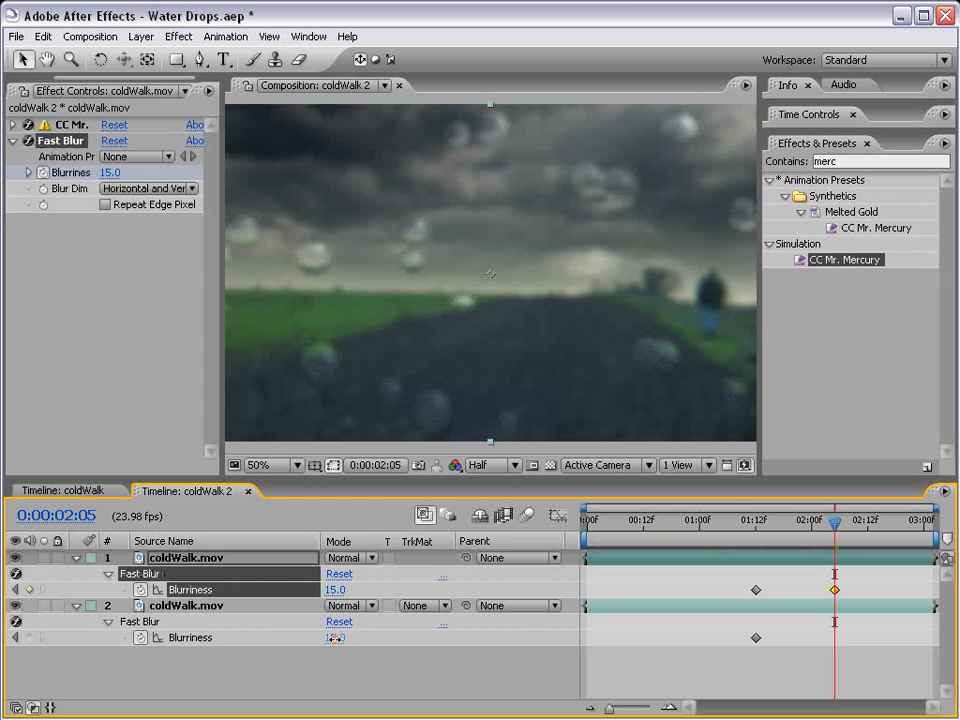
click(335, 637)
text(0)
key(Return)
Scrub and preview the focus shift from the drops to the background across the Blurriness keyframes.
drag(748, 527, 862, 519)
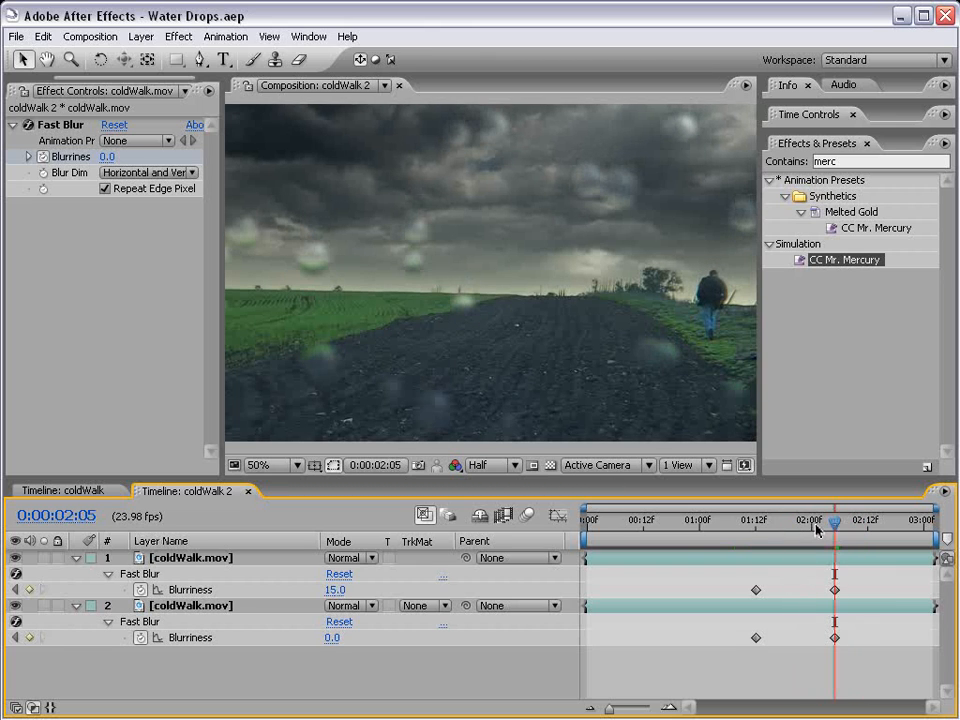
drag(815, 530, 835, 535)
drag(835, 533, 733, 557)
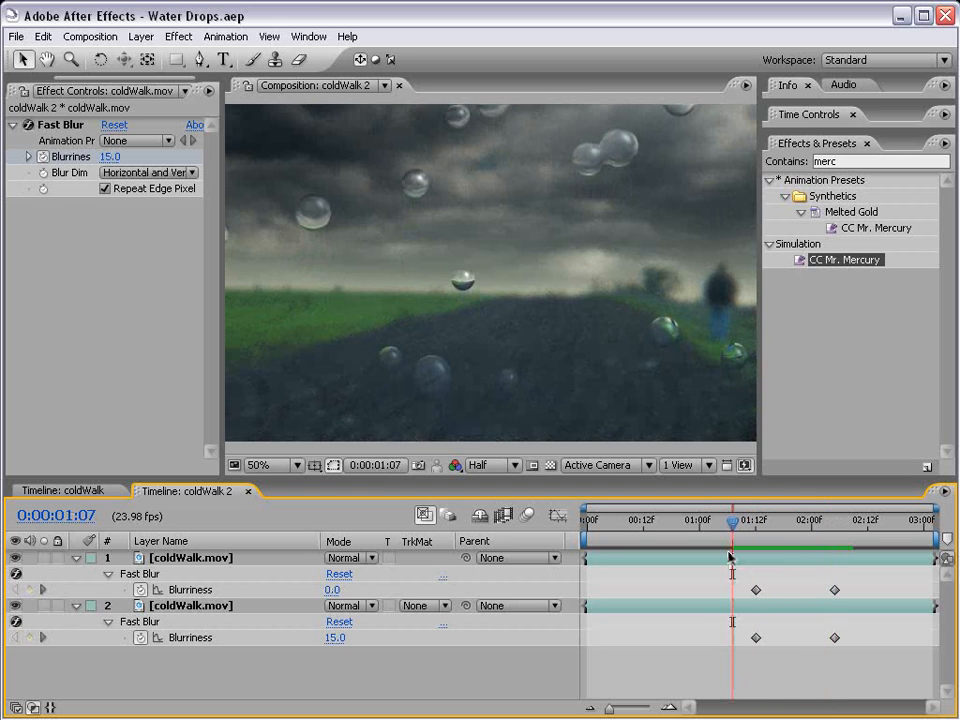